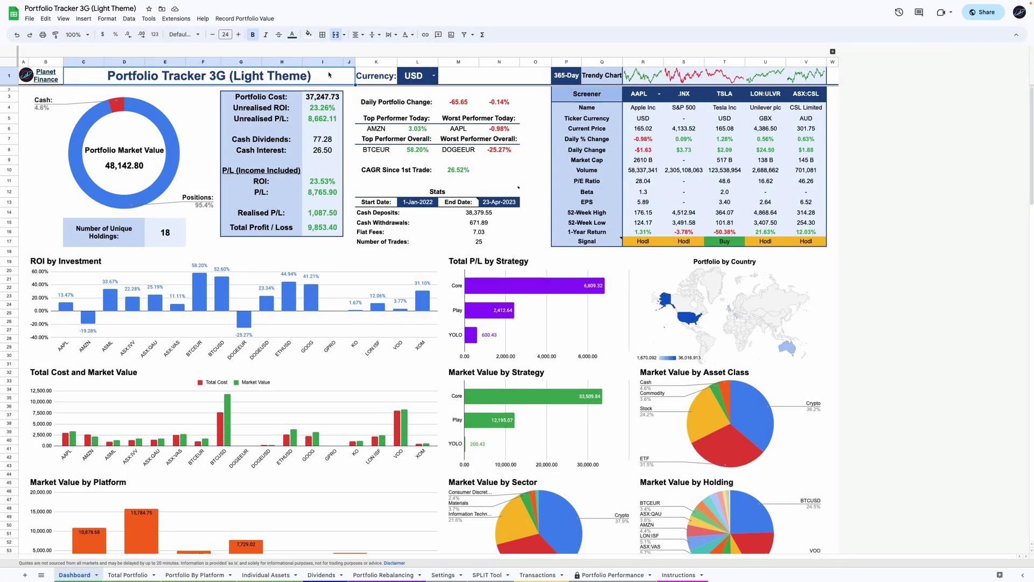
Inspect the Dashboard's ROI by Investment and Market Value by Platform charts.
left_click(212, 291)
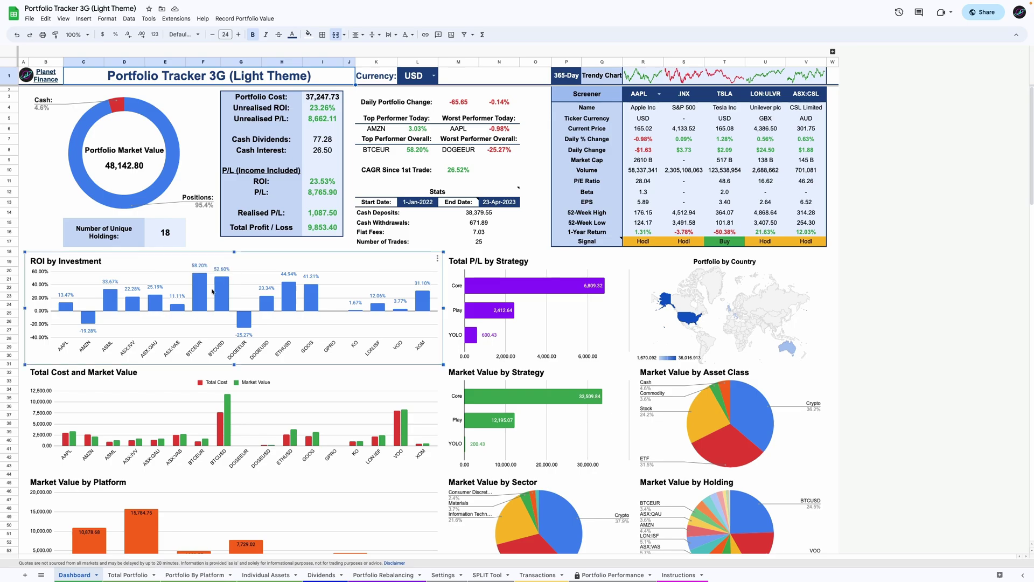
scroll(267, 307, "down", 2)
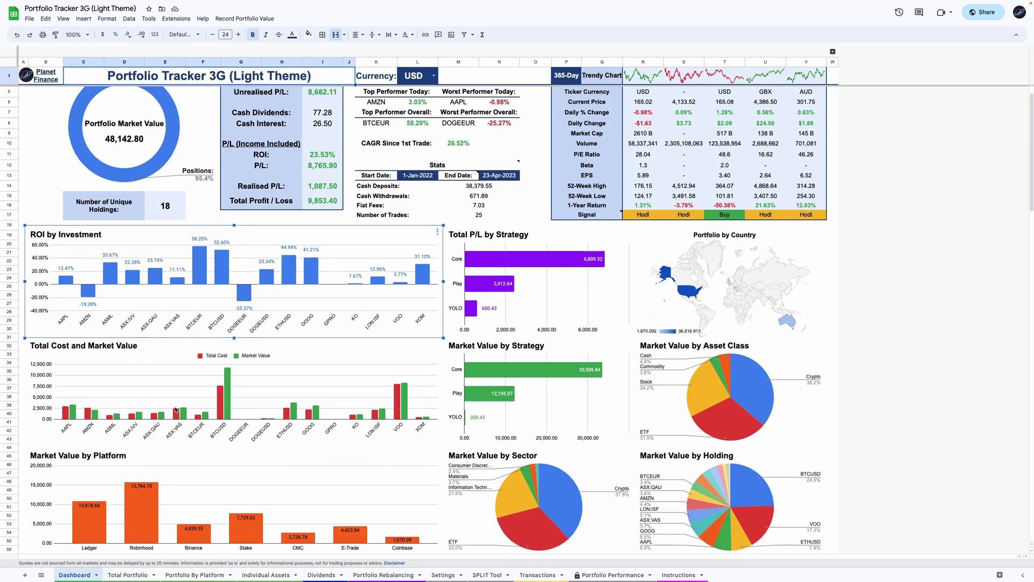
left_click(79, 518)
mouse_move(185, 521)
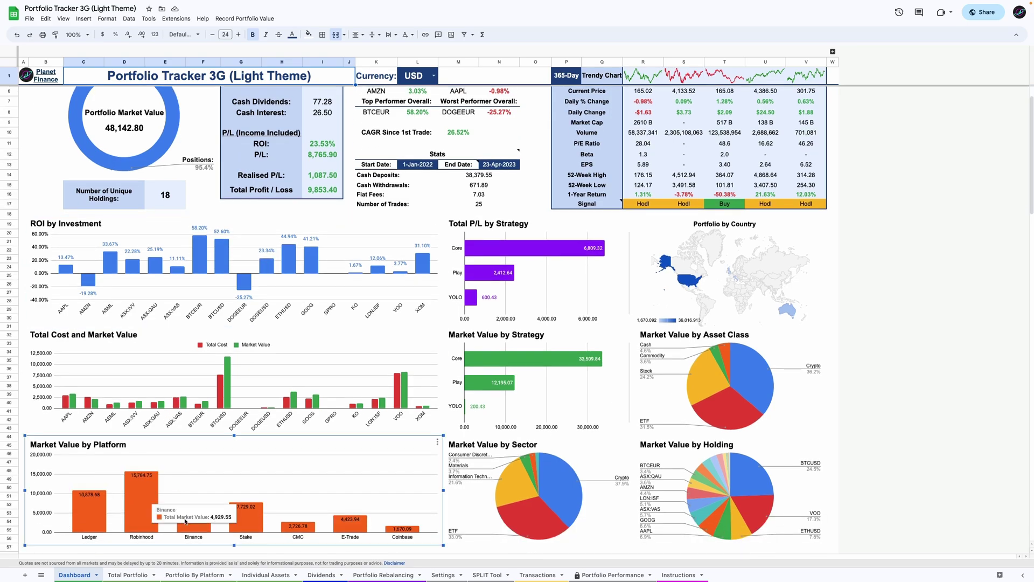
scroll(285, 473, "down", 4)
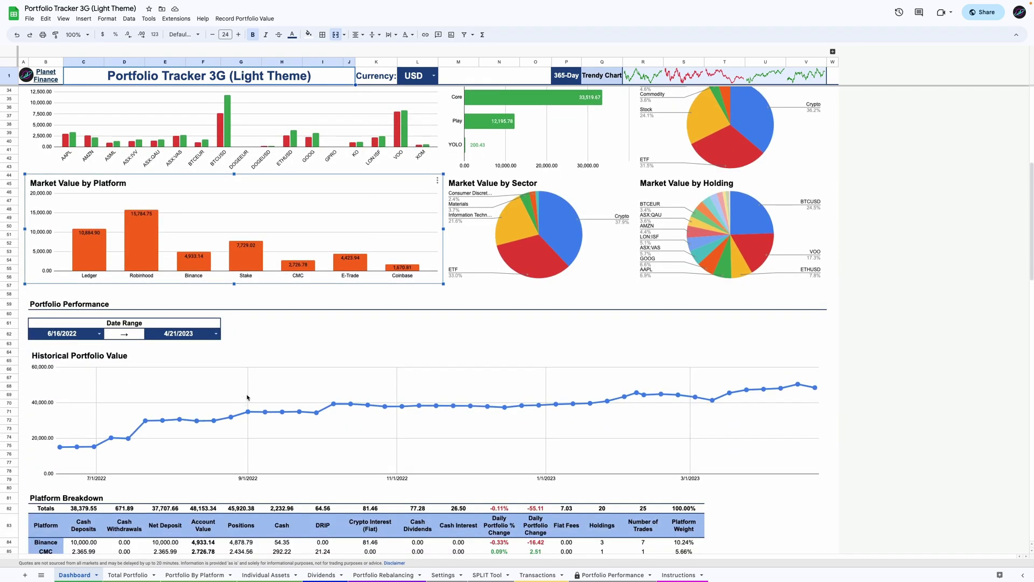
scroll(247, 398, "up", 6)
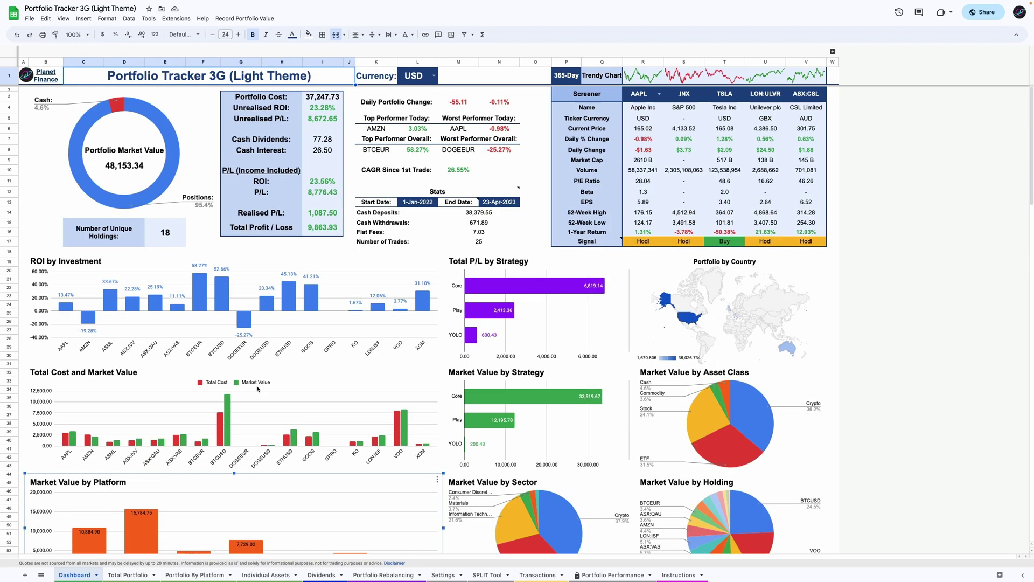
Browse the Total Portfolio, Portfolio By Platform and Dividends sheets and their dividend charts, then return to Dashboard.
left_click(126, 575)
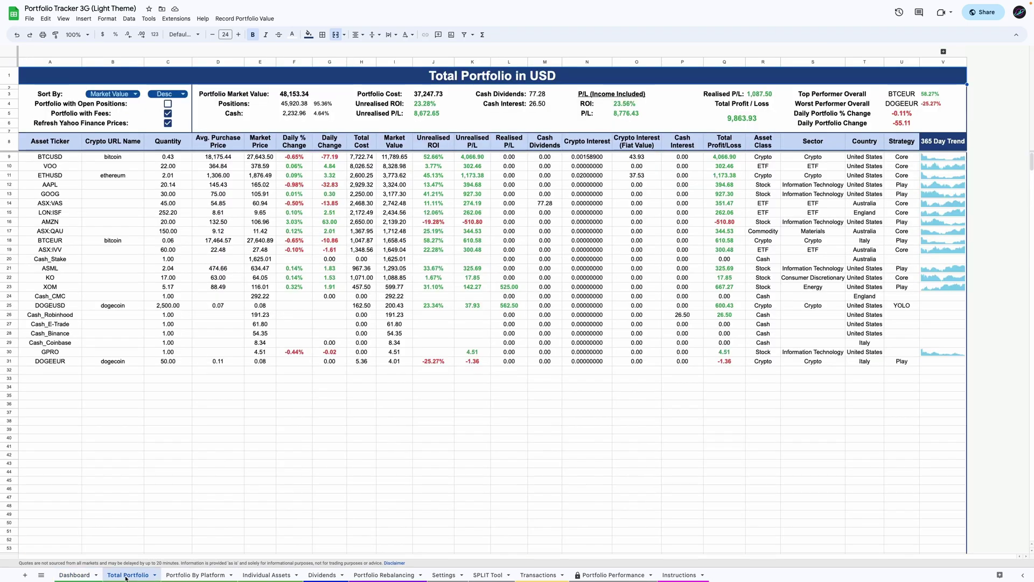
left_click(195, 576)
left_click(317, 575)
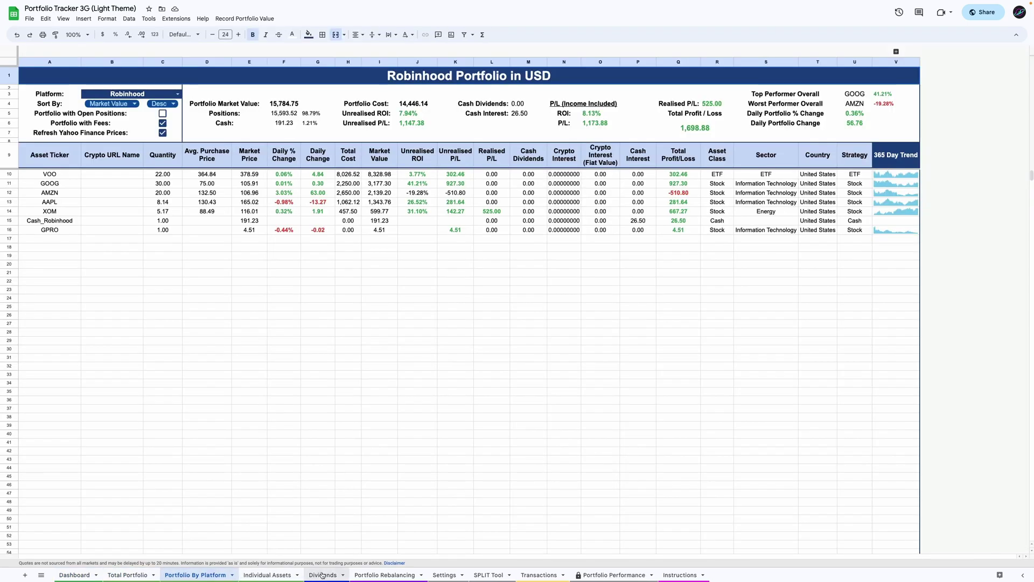
left_click(473, 126)
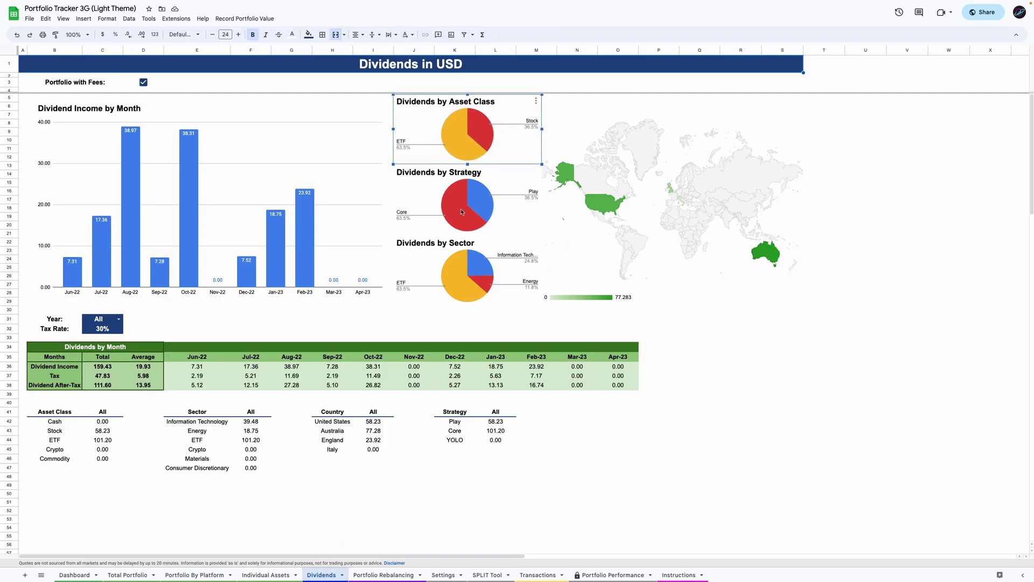
left_click(310, 244)
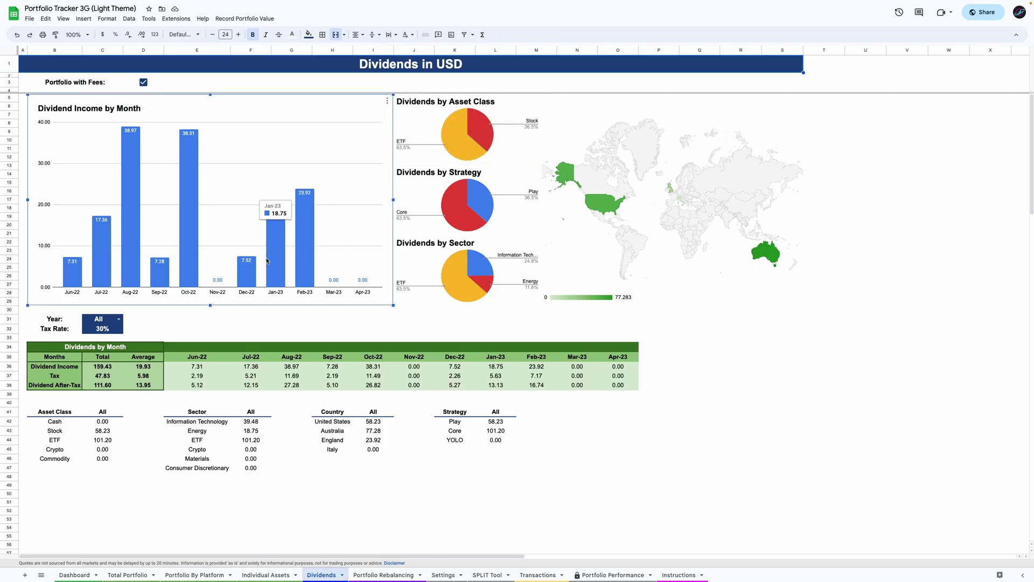
left_click(74, 573)
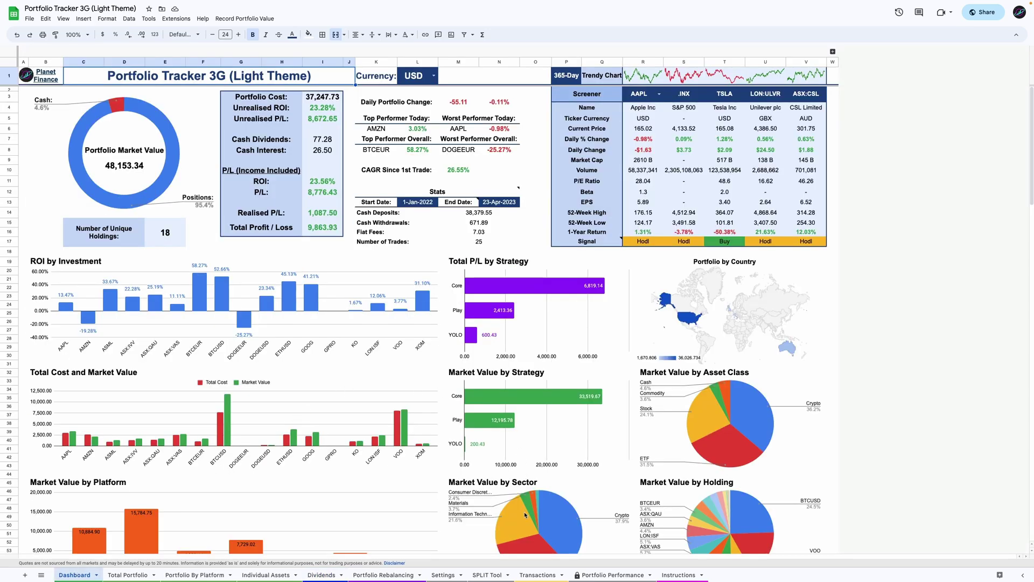
Check the SPLIT Tool's split ratio cell B4 and the Portfolio Rebalancing Target Weight column.
left_click(486, 574)
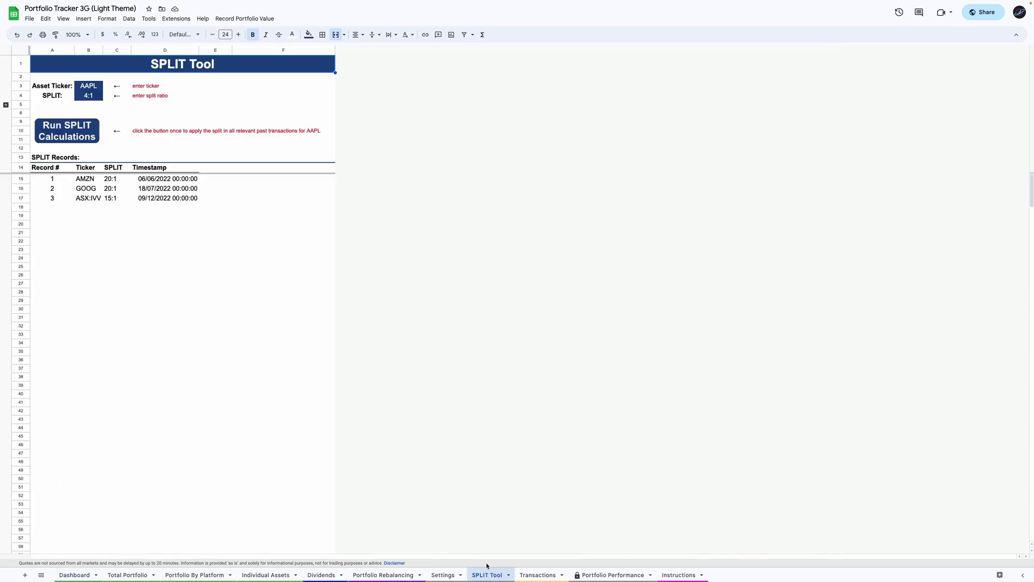
left_click(99, 97)
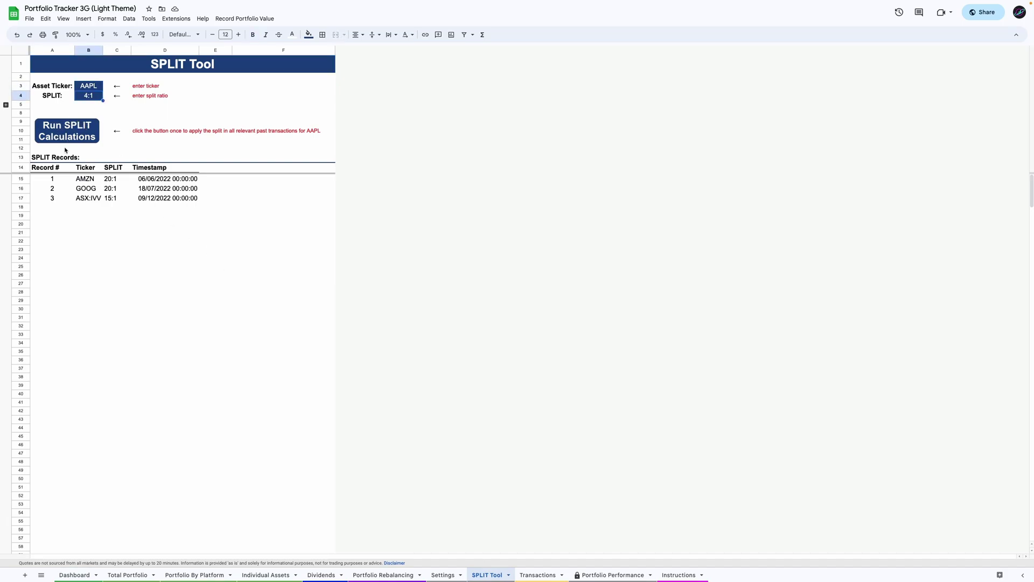
left_click(382, 574)
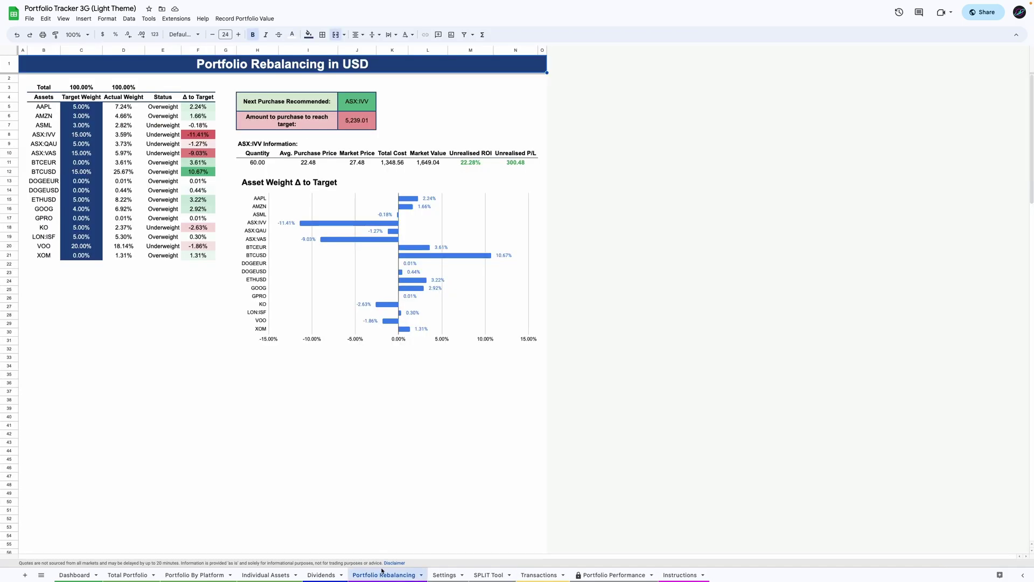
left_click(86, 109)
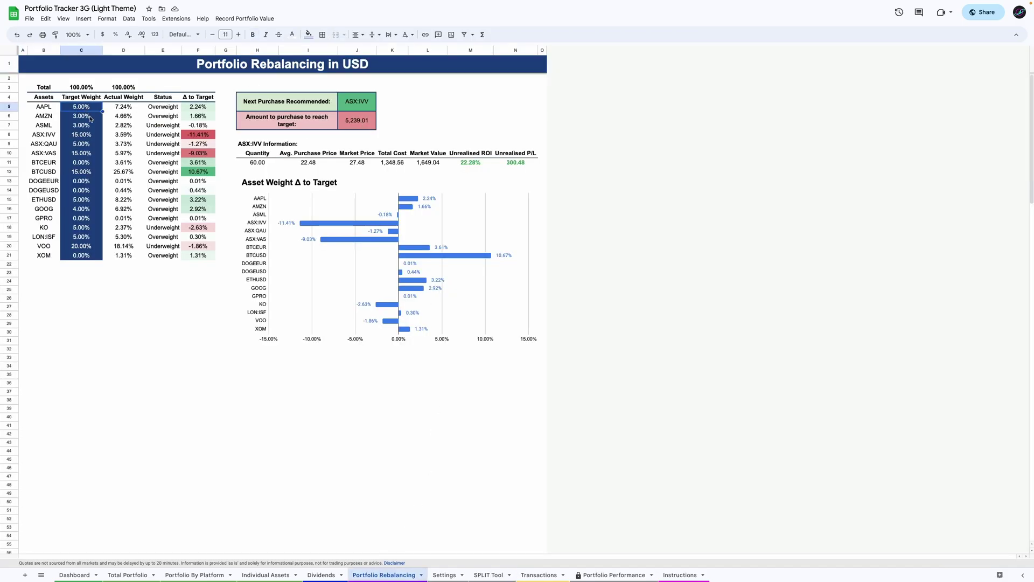
left_click(86, 189)
Set XOM's target weight in C21 to 5.00%.
left_click(79, 257)
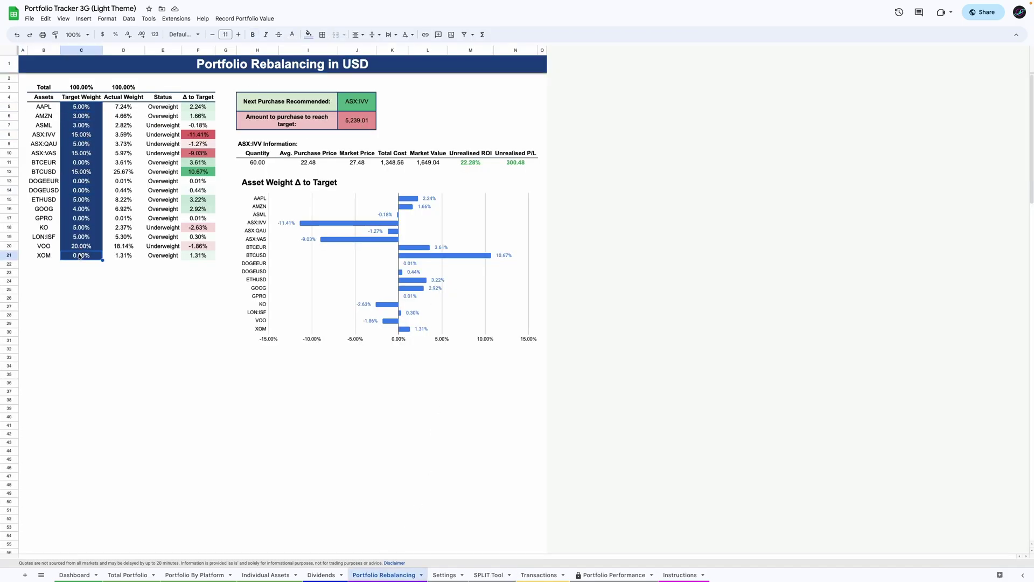
type("5")
key("Return")
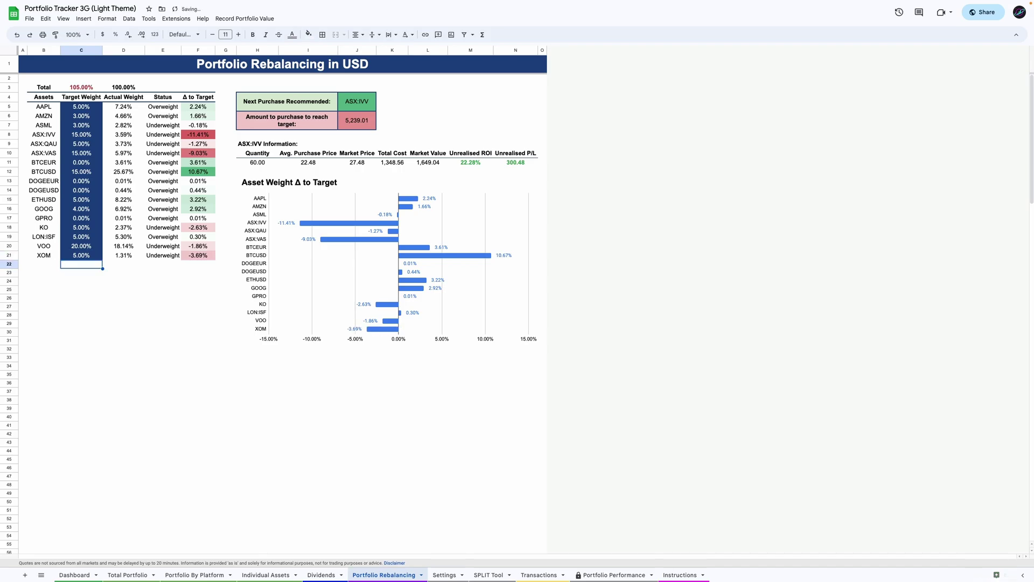
key("Up")
left_click(325, 577)
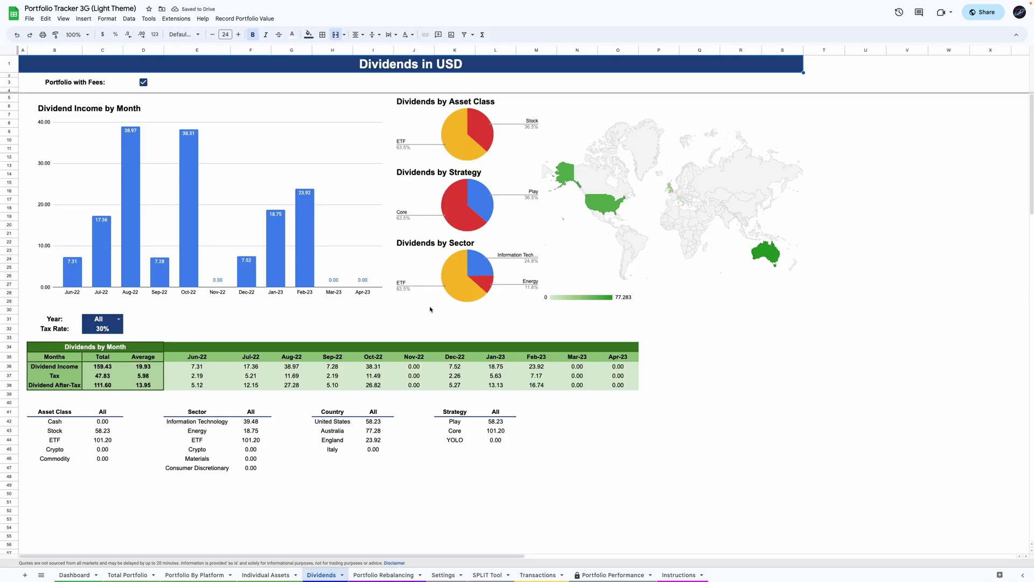
Inspect the Dividends charts: income by month, by asset class, by sector and the world map.
left_click(118, 265)
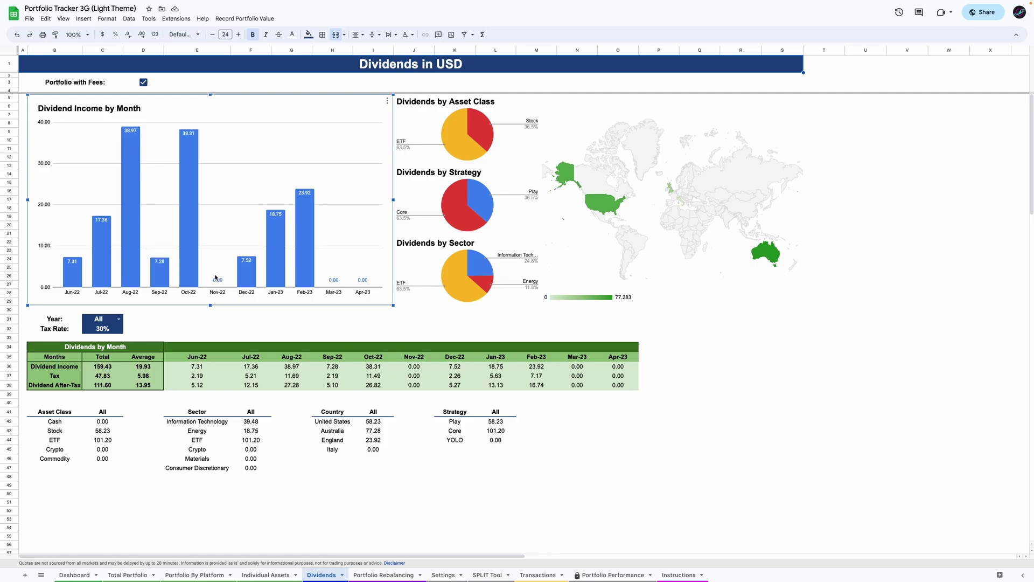
left_click(451, 148)
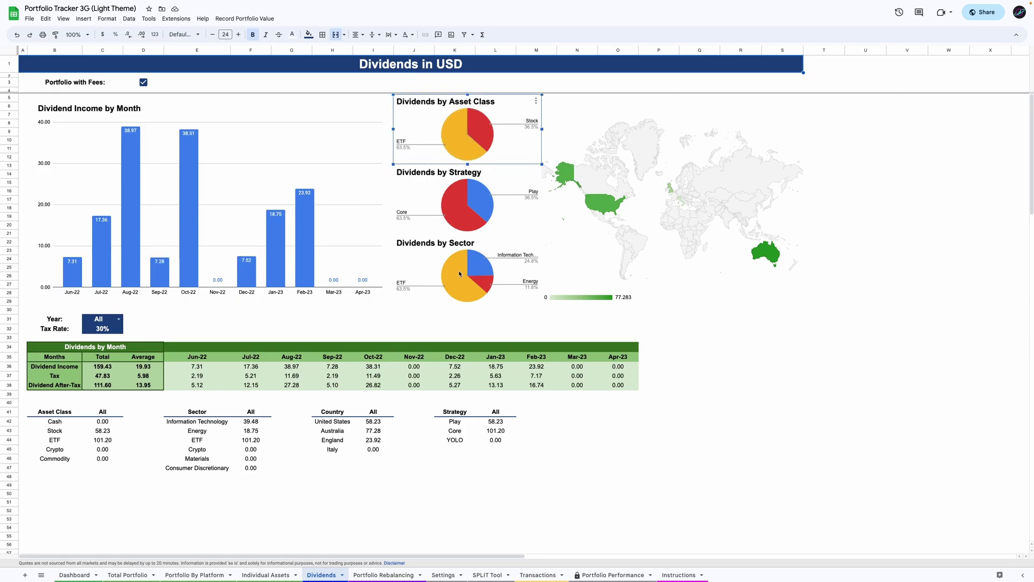
left_click(472, 264)
left_click(590, 190)
On Individual Assets, select A8:S28, a column B block and H10:J19 to check their sums.
left_click(269, 575)
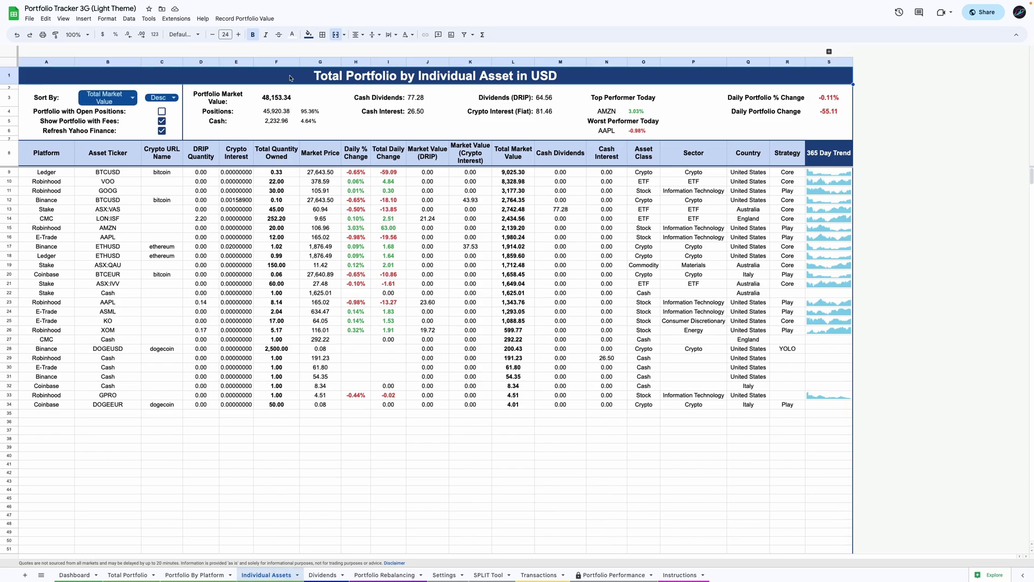
left_click_drag(36, 160, 845, 350)
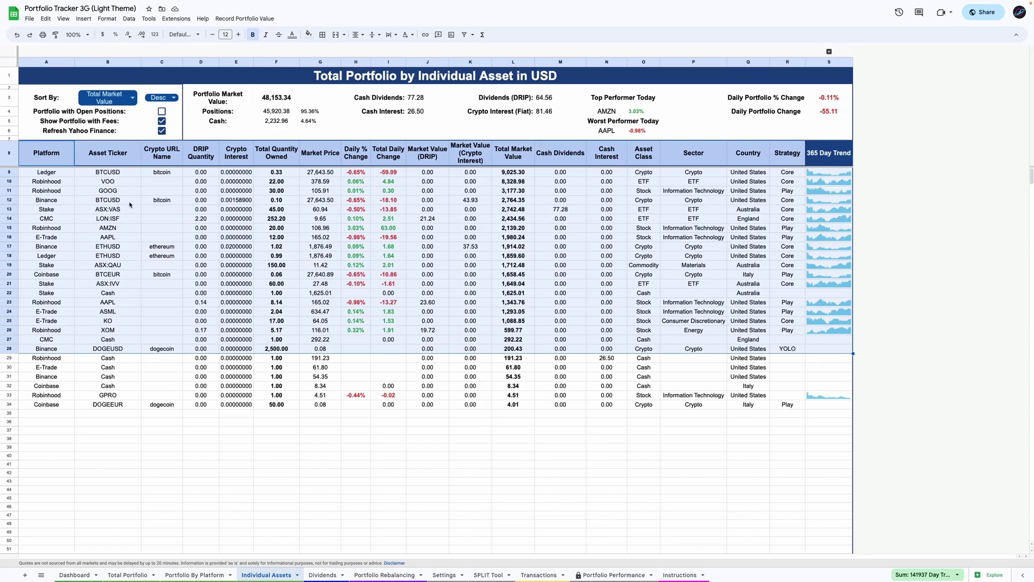
left_click_drag(108, 182, 107, 265)
left_click_drag(355, 182, 427, 265)
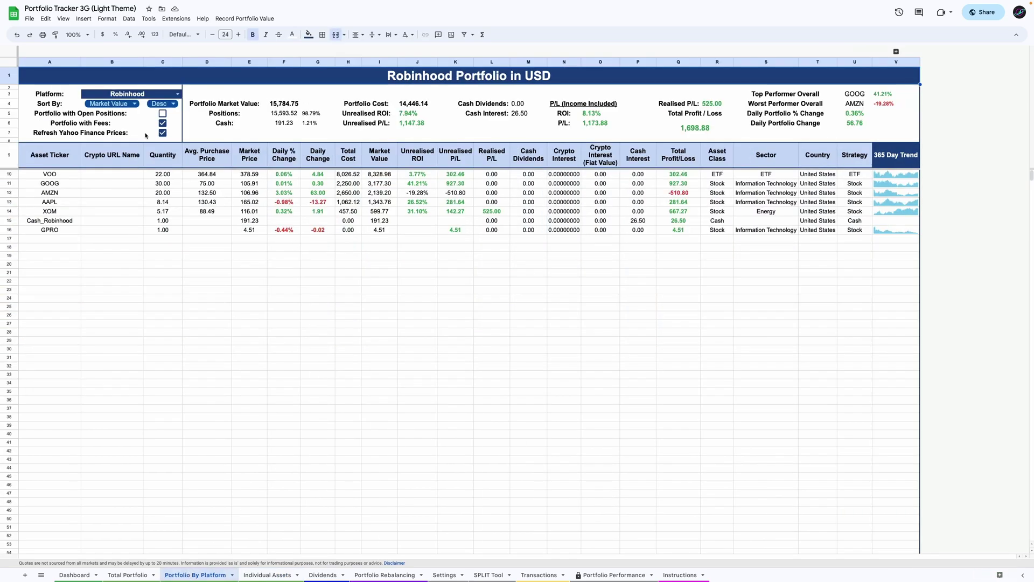
Show the Binance portfolio sorted by Asset Ticker.
left_click(177, 95)
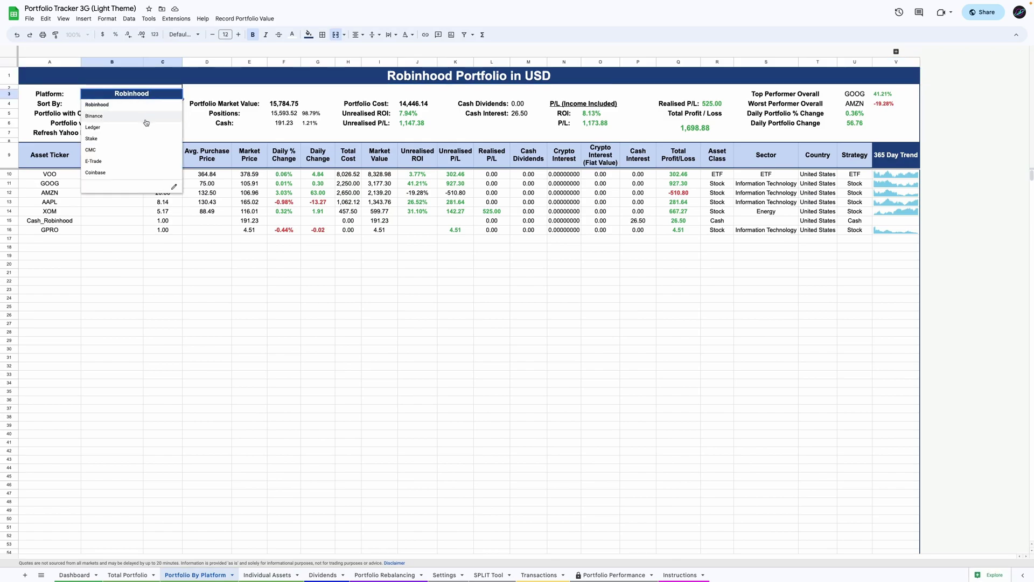
left_click(135, 116)
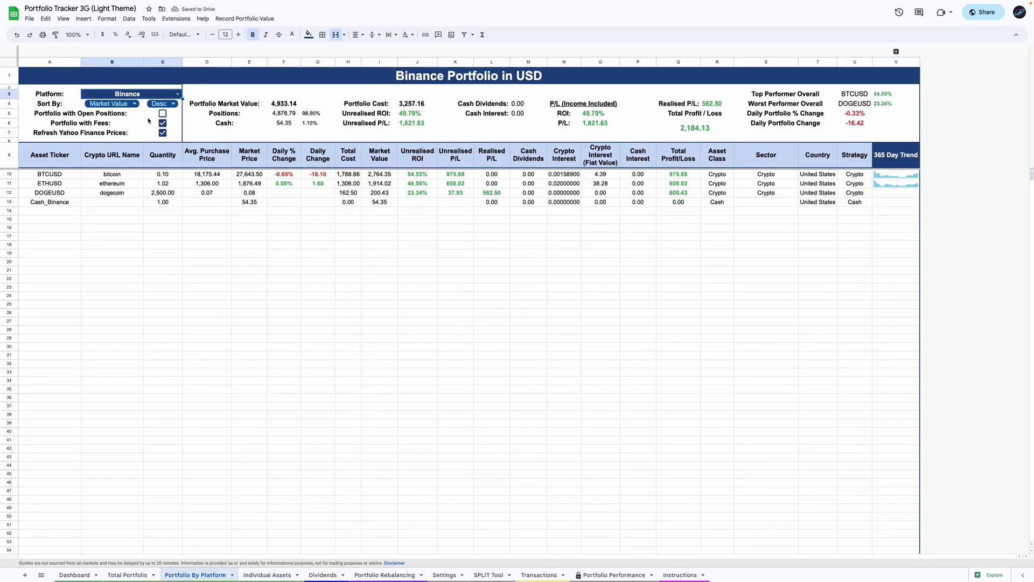
left_click(133, 107)
left_click(130, 114)
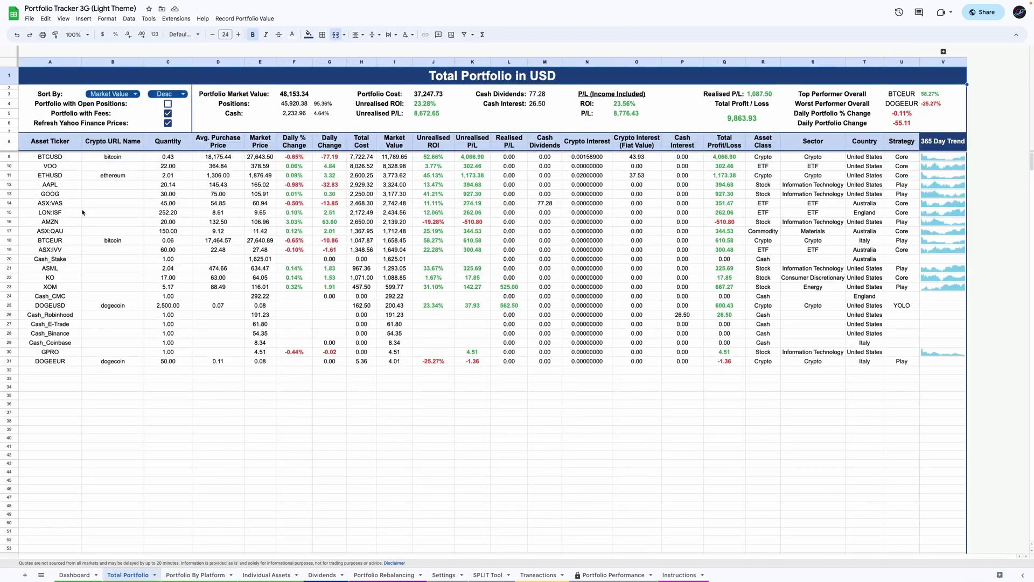
Select the Binance holdings, unrealised ROI and P/L, Crypto Interest and trend values to check sums.
left_click_drag(54, 143, 867, 353)
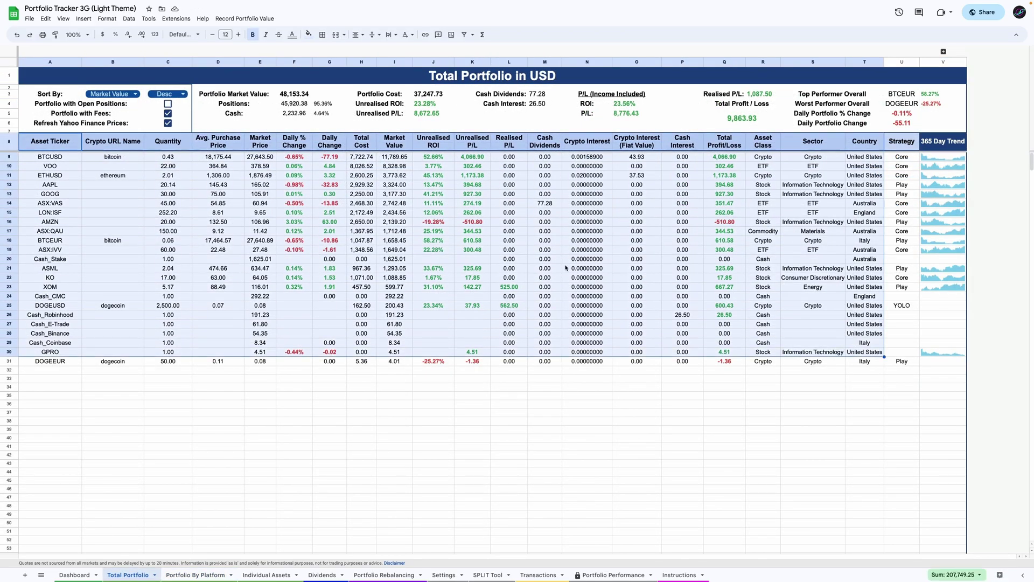
left_click(419, 214)
left_click_drag(397, 146, 425, 232)
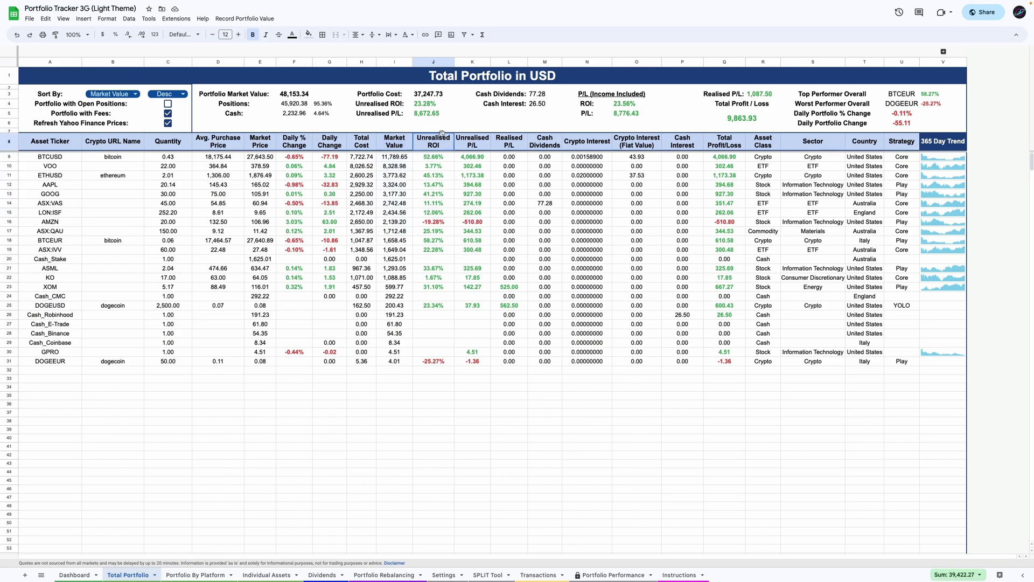
left_click_drag(433, 142, 474, 232)
left_click_drag(594, 134, 592, 222)
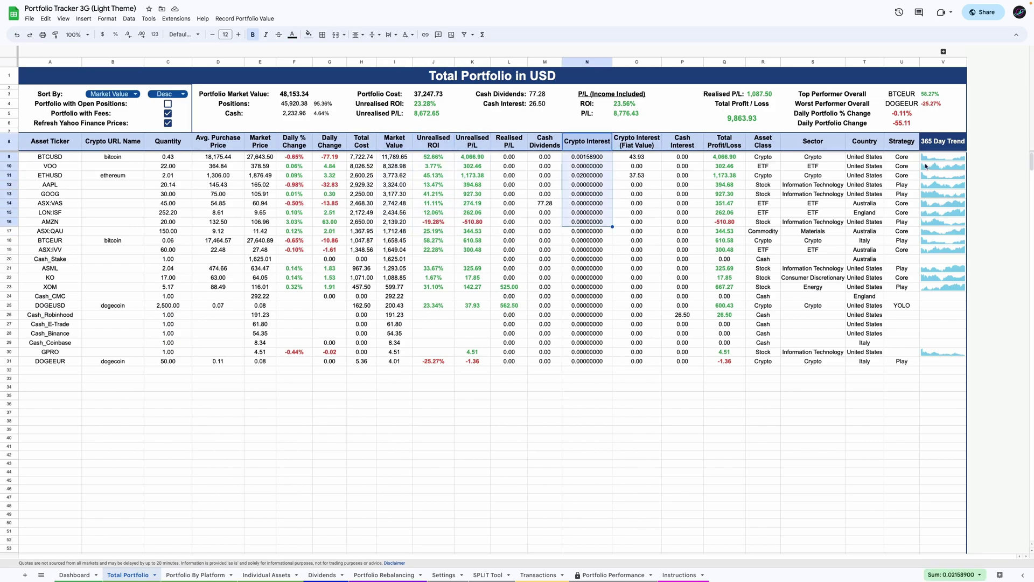
left_click_drag(954, 165, 948, 253)
Rename the 365 Day Trend header to '180 Day Trend'.
left_click(943, 142)
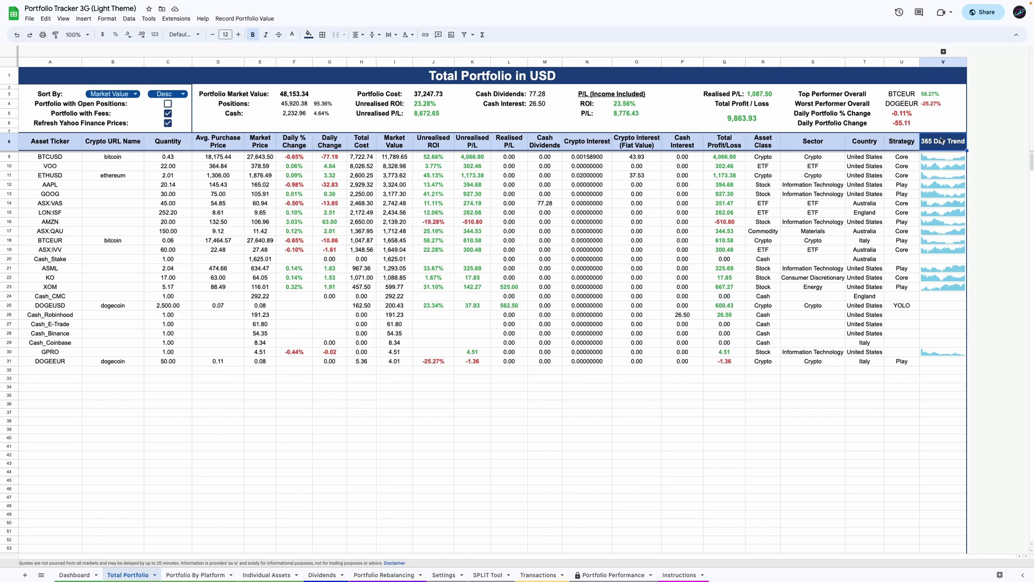
type("180 Day Trend")
key("Return")
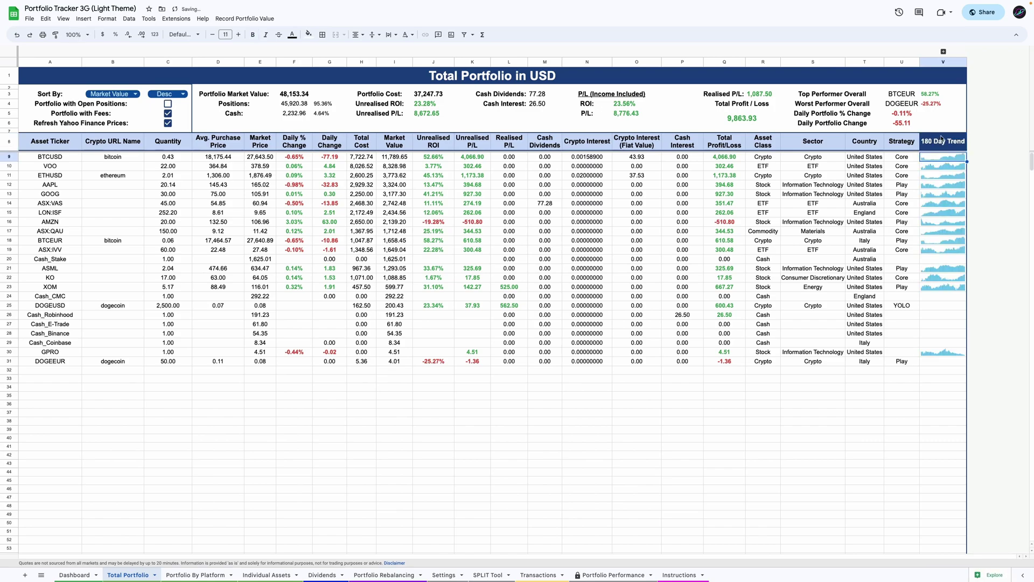
On the Dashboard, select the cost and profit summary and the Screener block.
key("ctrl+shift+Page_Up")
left_click_drag(261, 97, 319, 229)
left_click_drag(575, 96, 819, 232)
Set the Screener's first column to AAPL and review the ROI, asset class and platform charts.
left_click(660, 94)
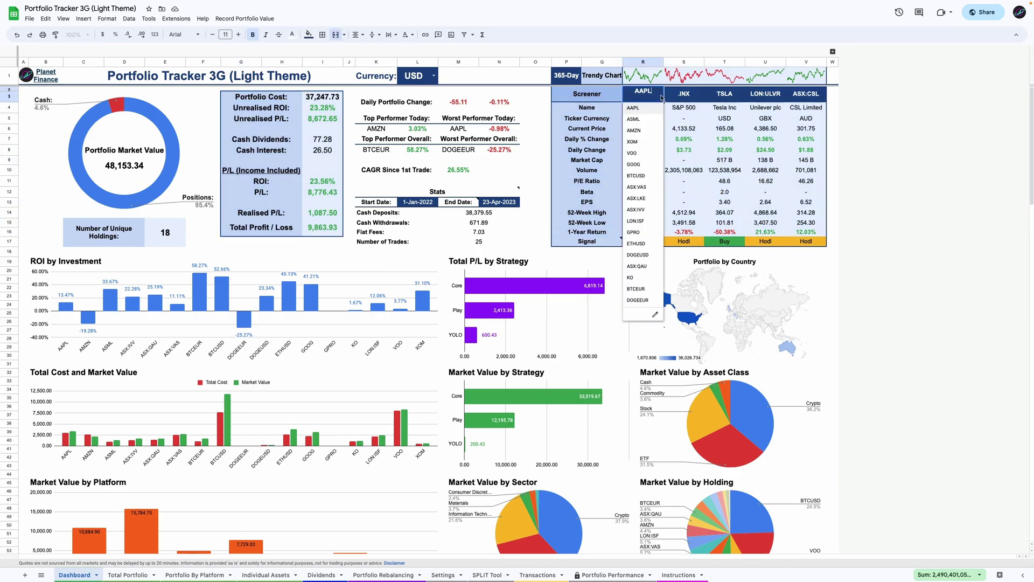
left_click(581, 95)
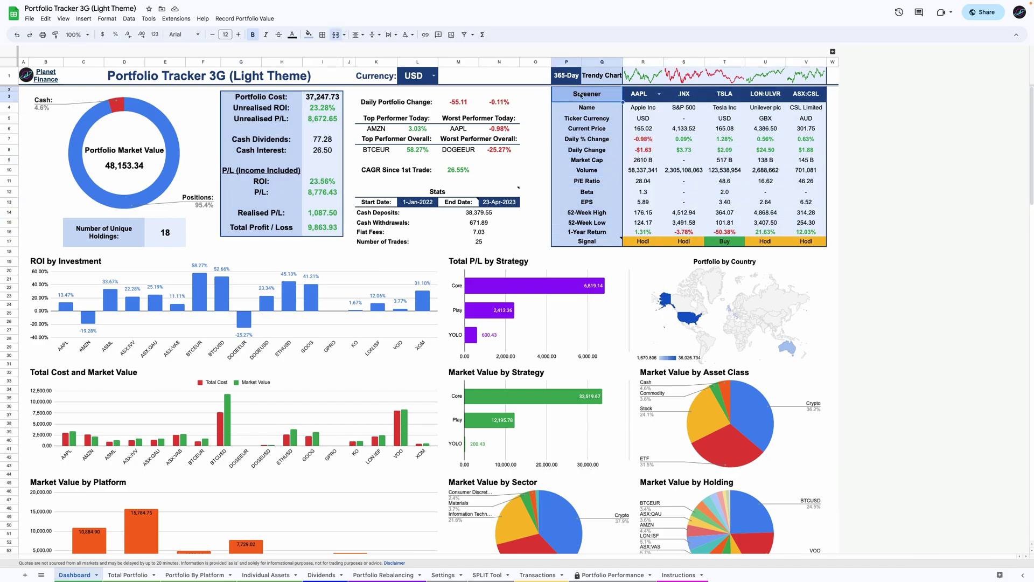
left_click(116, 301)
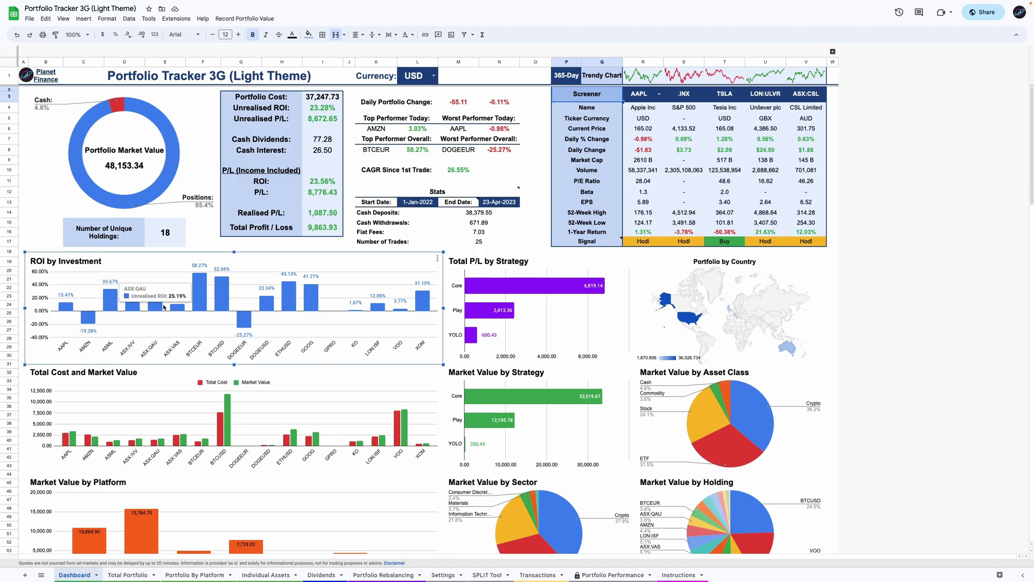
scroll(468, 297, "down", 4)
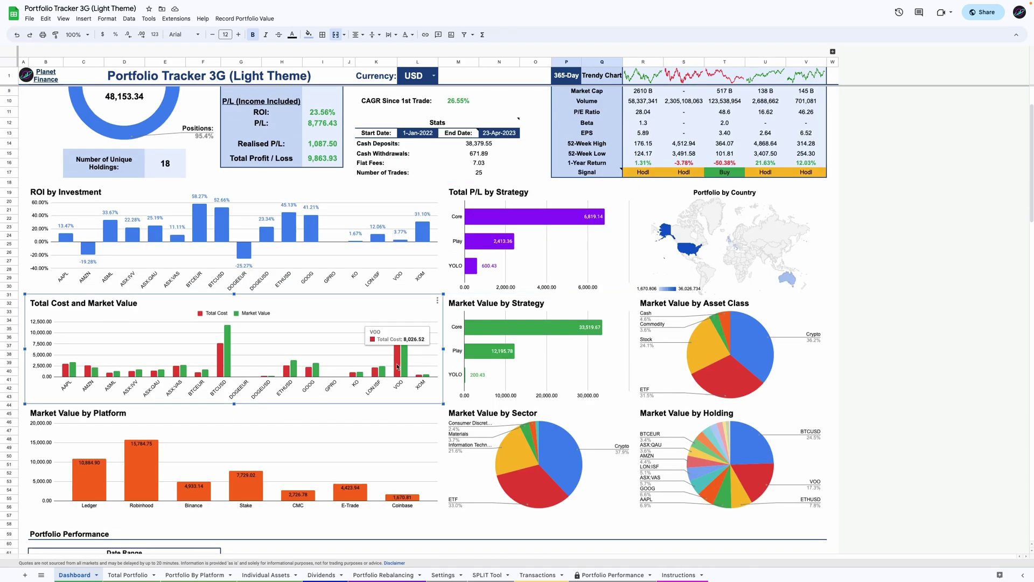
left_click(732, 339)
left_click(346, 442)
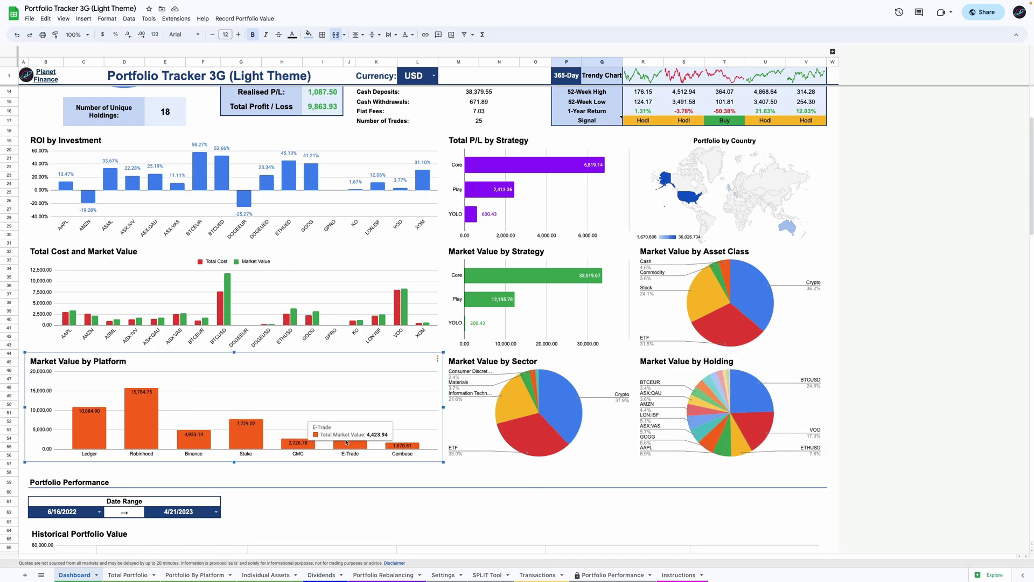
scroll(354, 441, "down", 10)
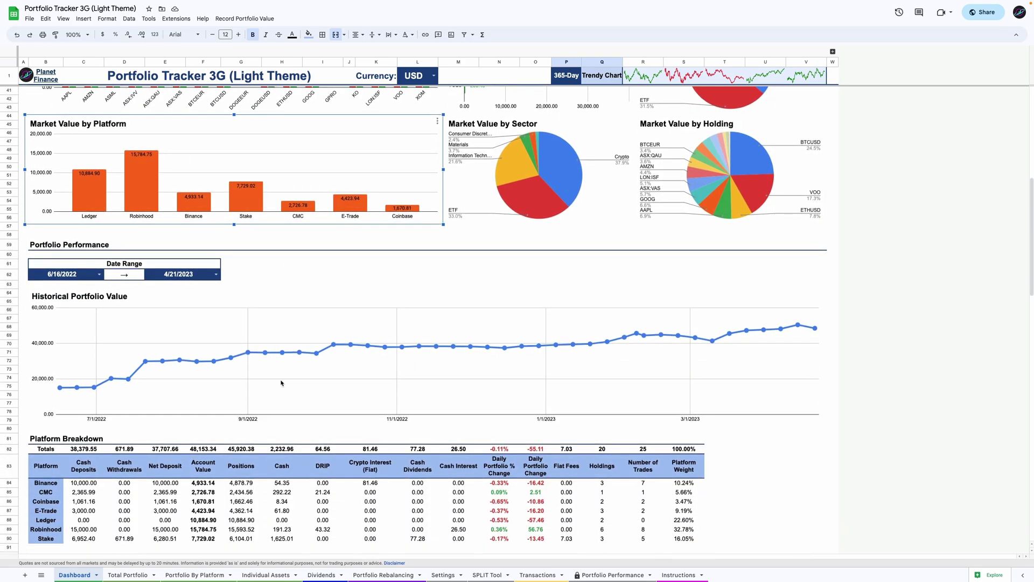
Start the Historical Portfolio Value date range on 8/11/2022.
left_click(70, 170)
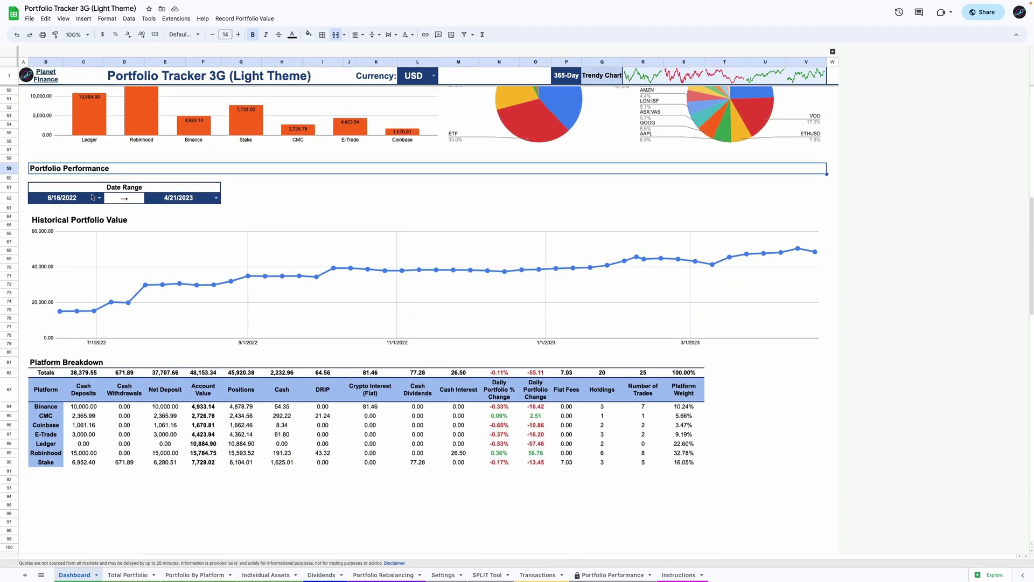
left_click(93, 197)
left_click(77, 305)
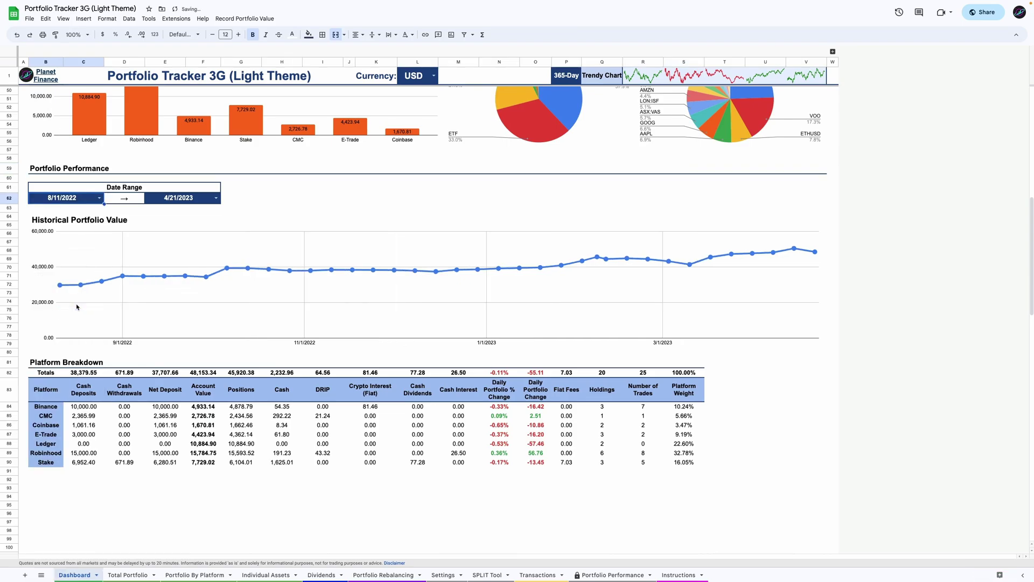
scroll(250, 297, "down", 7)
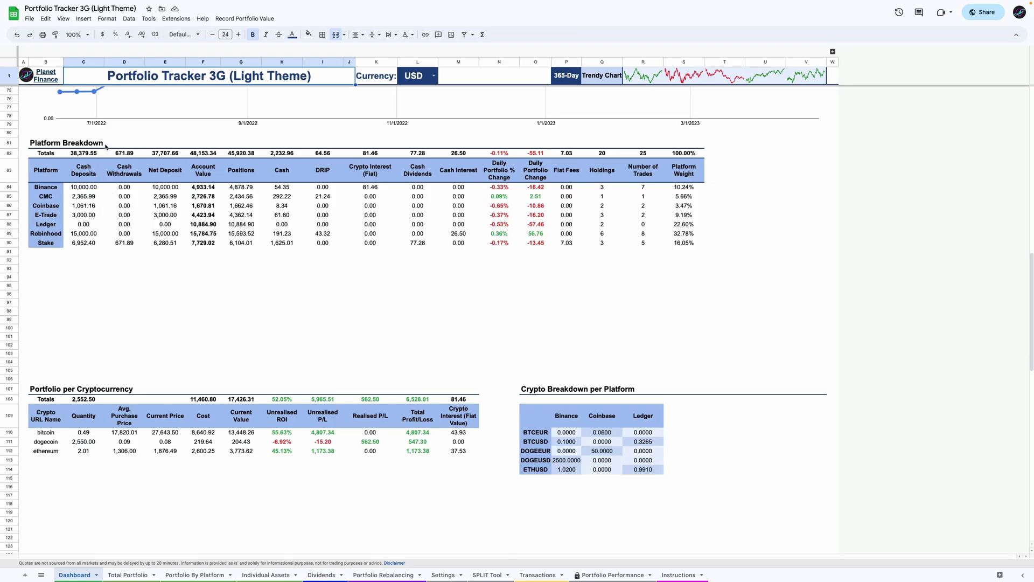
Select Platform Breakdown figures (DRIP, crypto interest, cash interest, cash, fees) and per-cryptocurrency amounts.
left_click(106, 145)
left_click_drag(323, 171, 323, 243)
left_click_drag(376, 171, 371, 226)
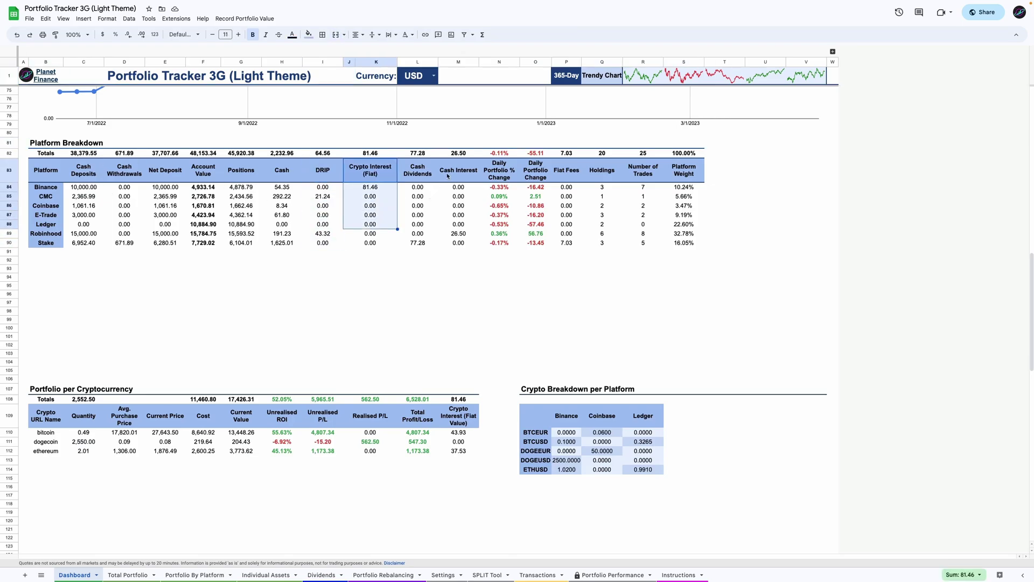
left_click_drag(447, 176, 455, 217)
left_click_drag(272, 171, 281, 217)
left_click_drag(500, 175, 500, 242)
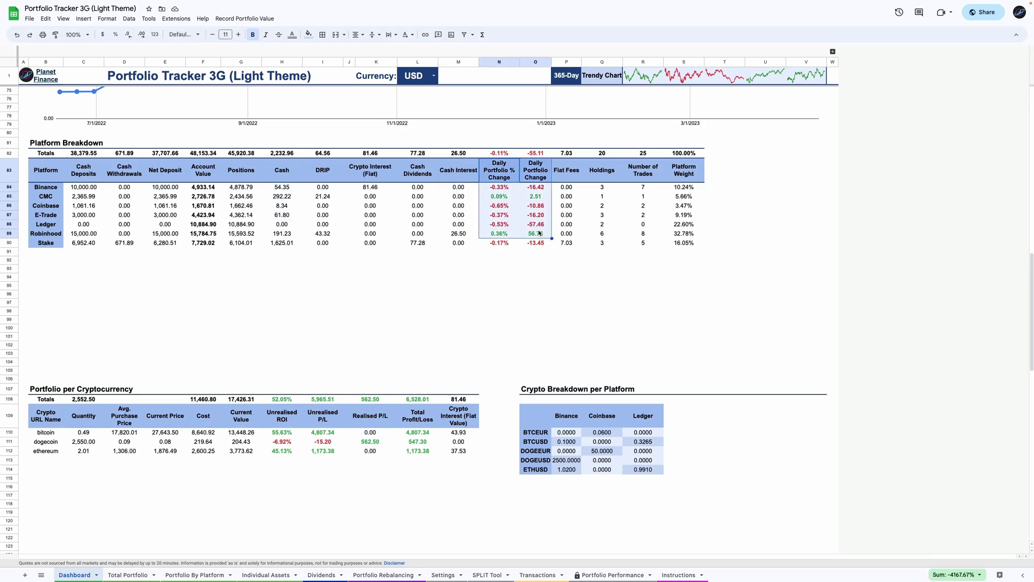
left_click_drag(602, 172, 684, 242)
left_click_drag(282, 416, 370, 450)
Switch the Dashboard currency from USD to BTC.
left_click_drag(535, 415, 643, 470)
scroll(411, 188, "up", 15)
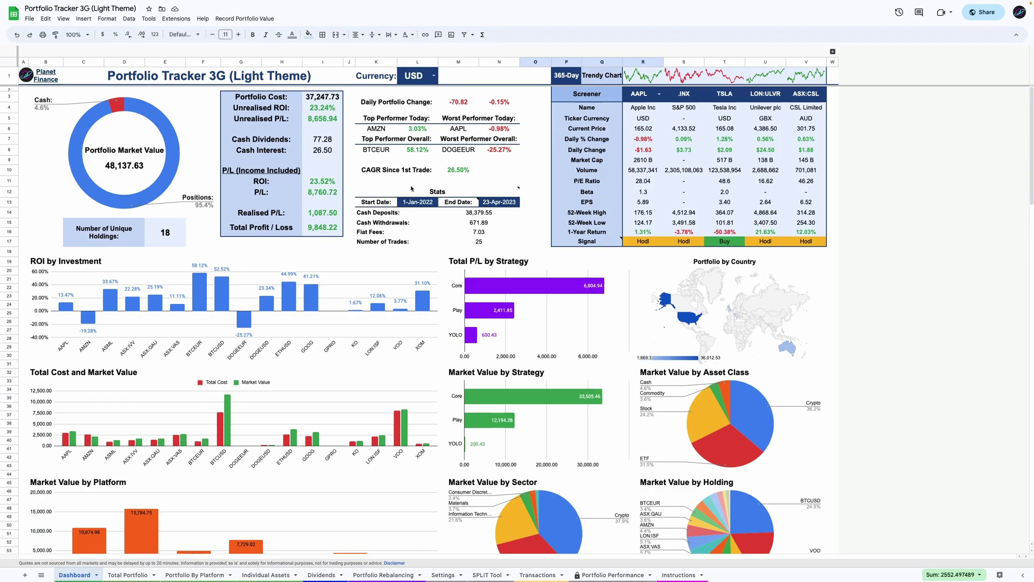
left_click(434, 76)
left_click(426, 92)
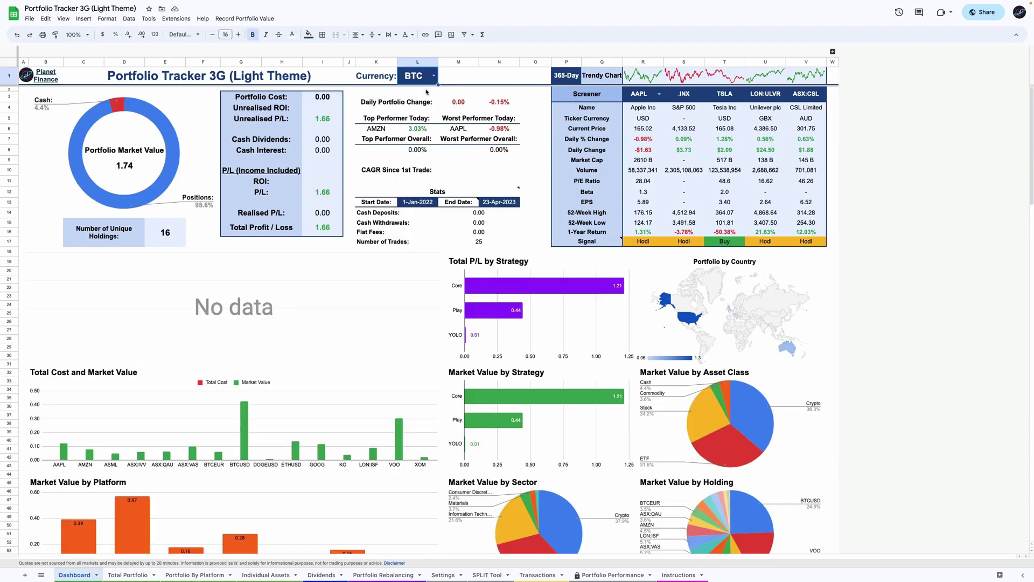
Review the BTC figures: market value donut, cost and profit summary, flat fees, country map and platform chart.
left_click(139, 175)
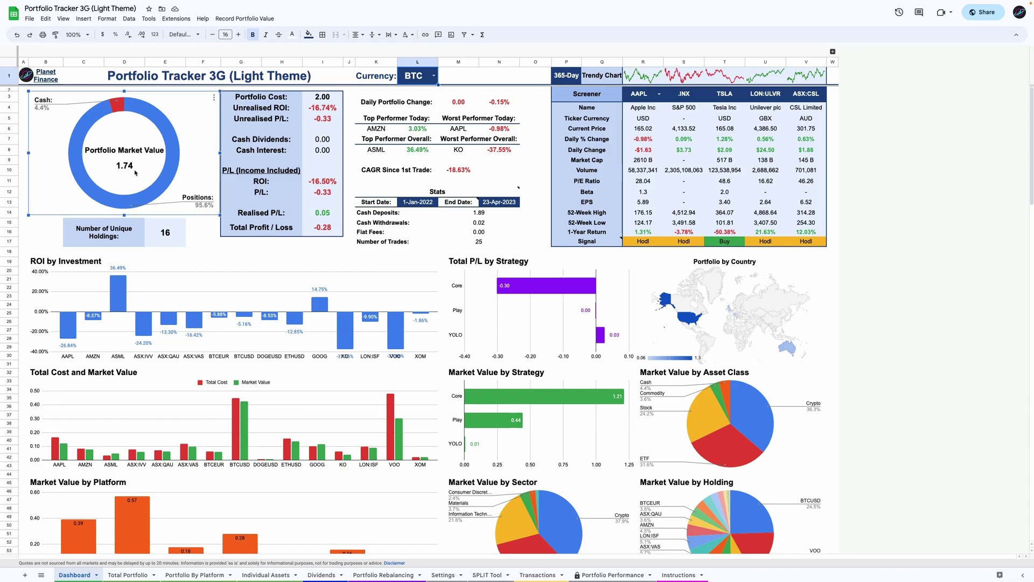
mouse_move(119, 112)
left_click_drag(321, 102, 322, 216)
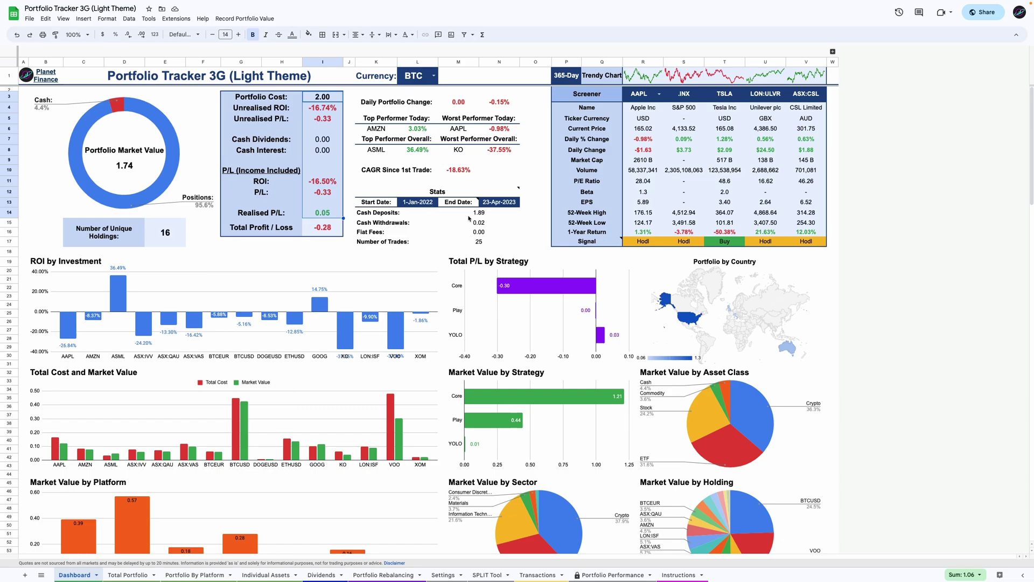
left_click(396, 232)
scroll(646, 242, "down", 3)
left_click(747, 236)
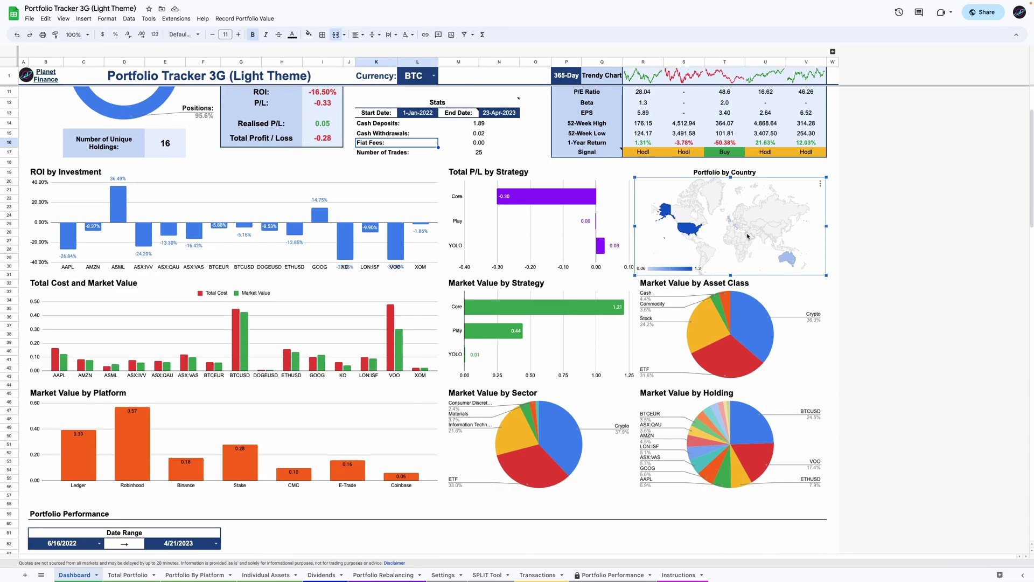
left_click(130, 453)
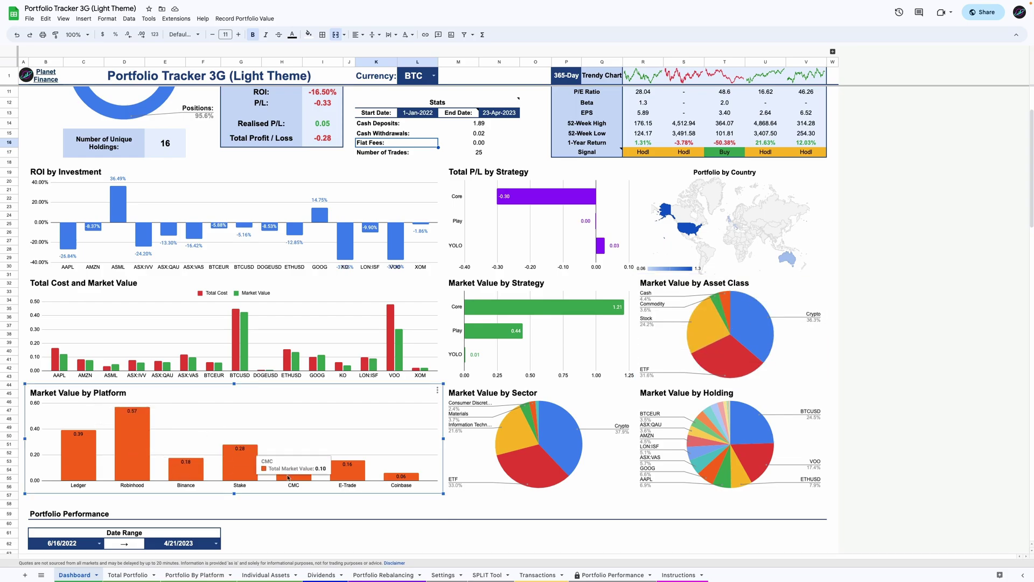
scroll(242, 269, "up", 3)
left_click(197, 80)
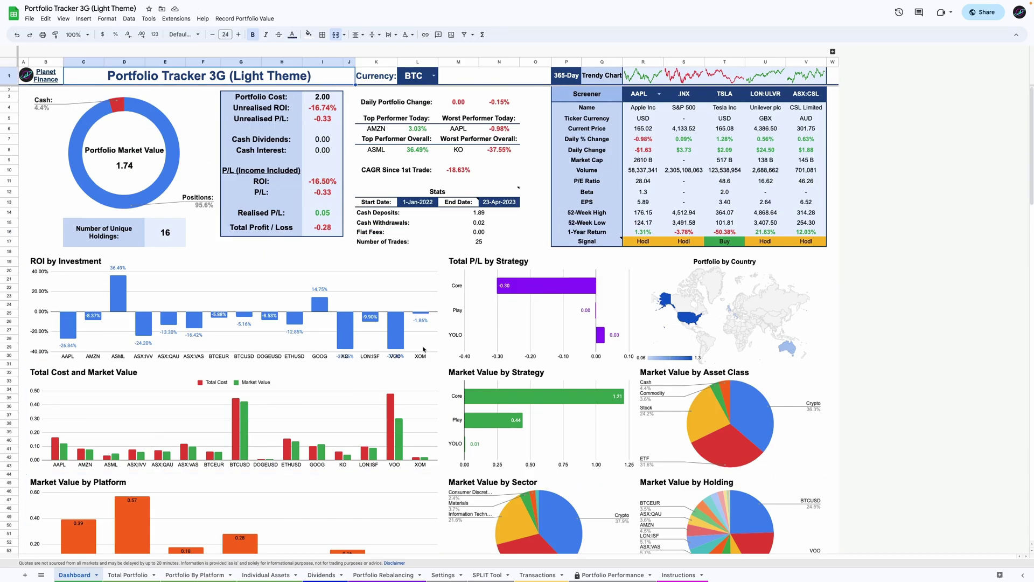
left_click(546, 577)
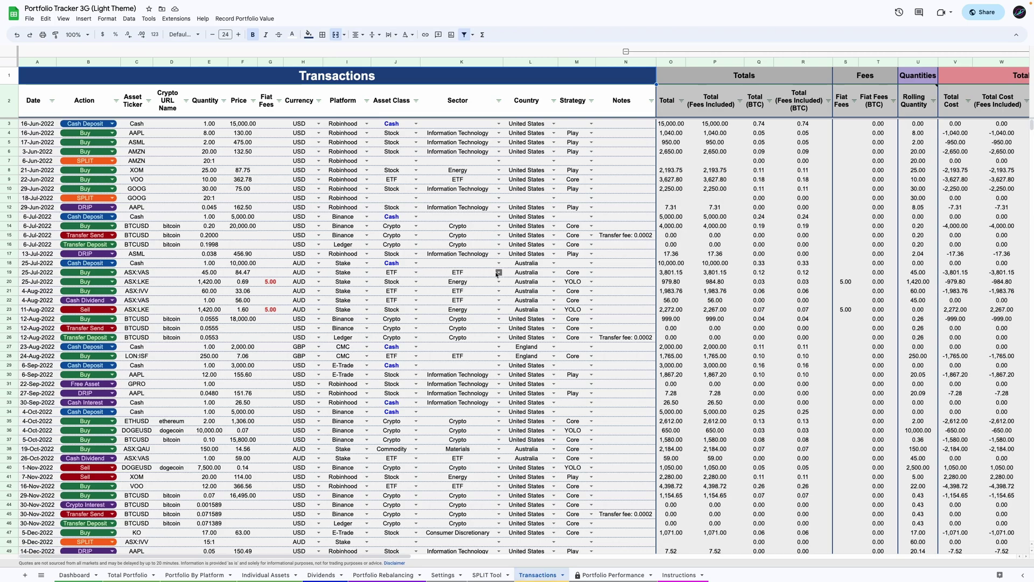
Scan the Transactions table, select the Date through Notes columns and find the first empty row.
scroll(496, 273, "right", 20)
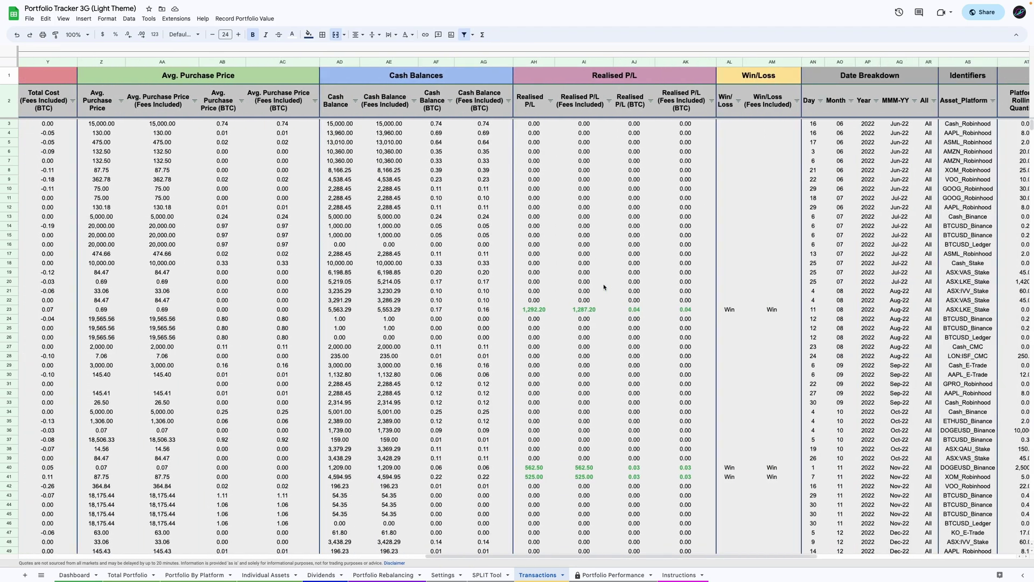
scroll(603, 288, "right", 5)
scroll(601, 286, "left", 10)
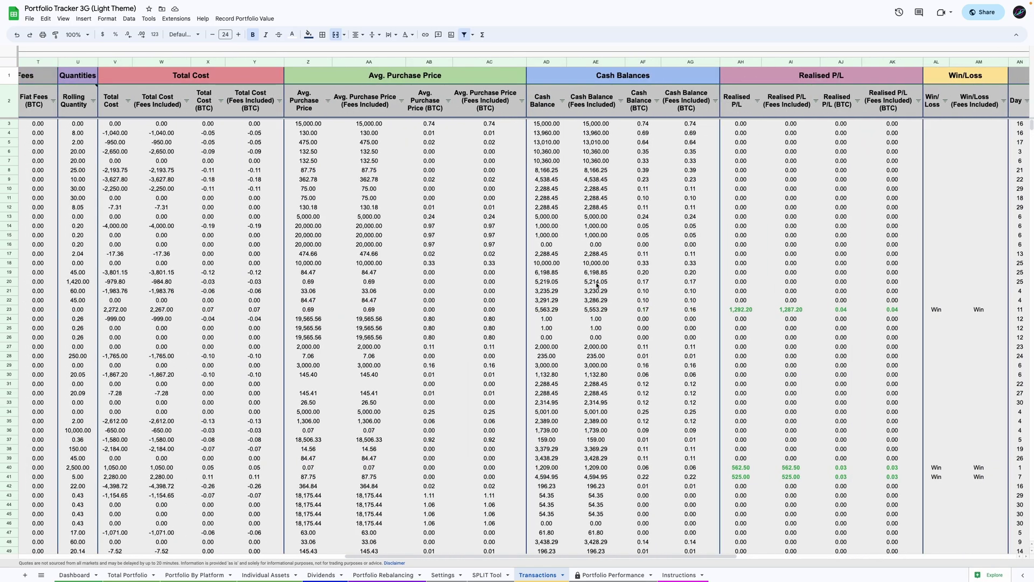
scroll(597, 285, "left", 15)
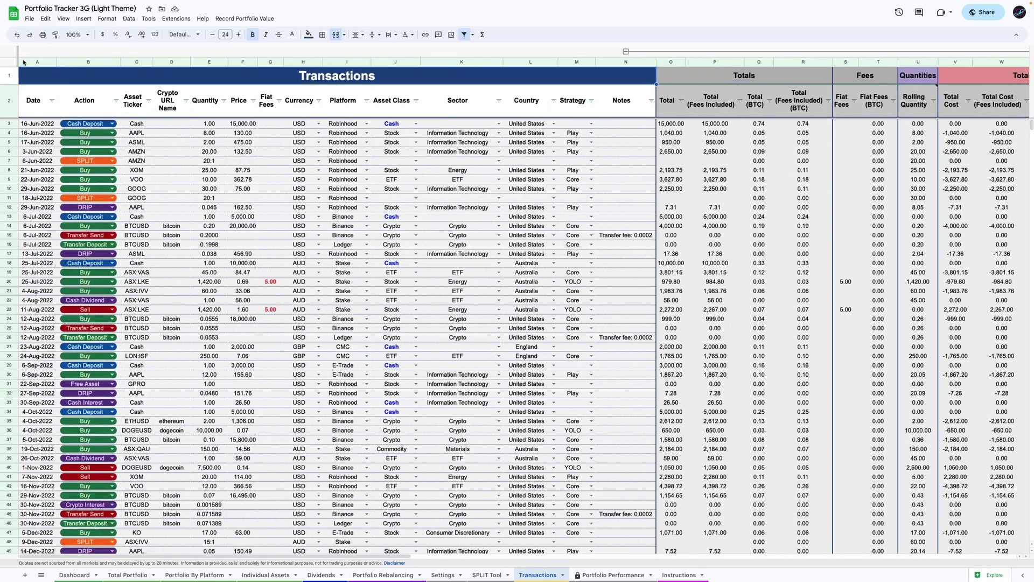
left_click_drag(24, 62, 535, 147)
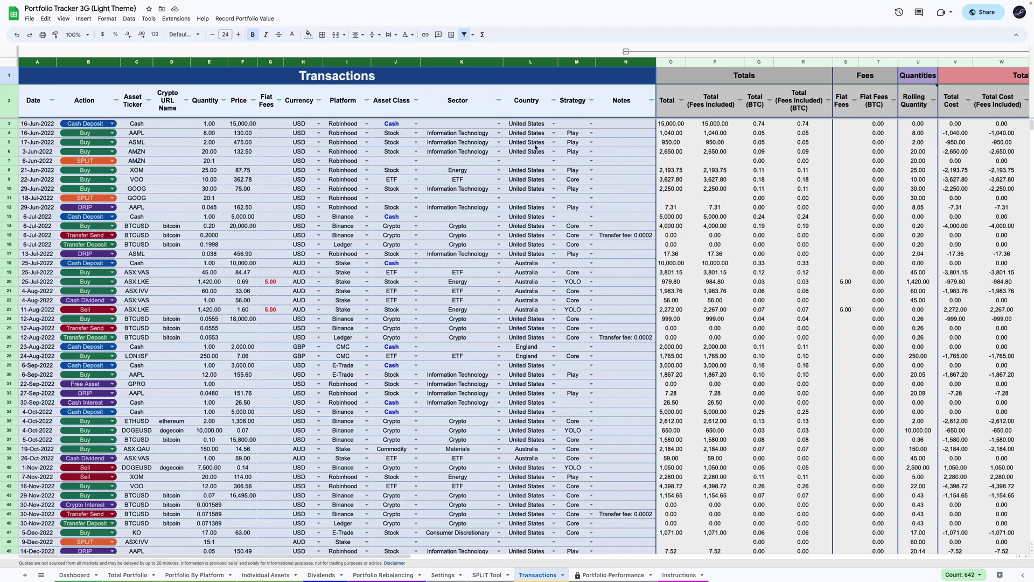
scroll(535, 146, "down", 10)
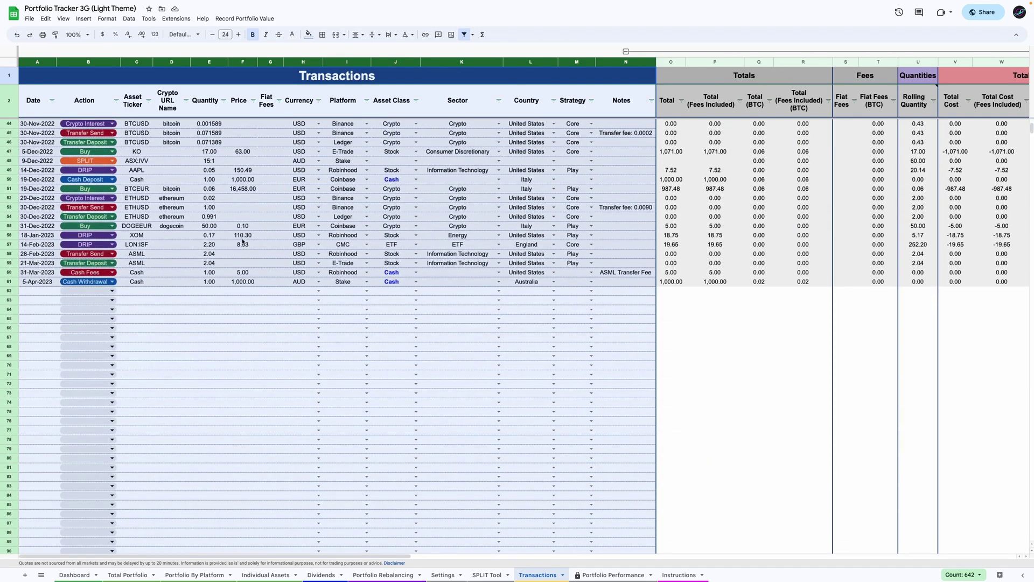
left_click(41, 292)
scroll(165, 275, "up", 4)
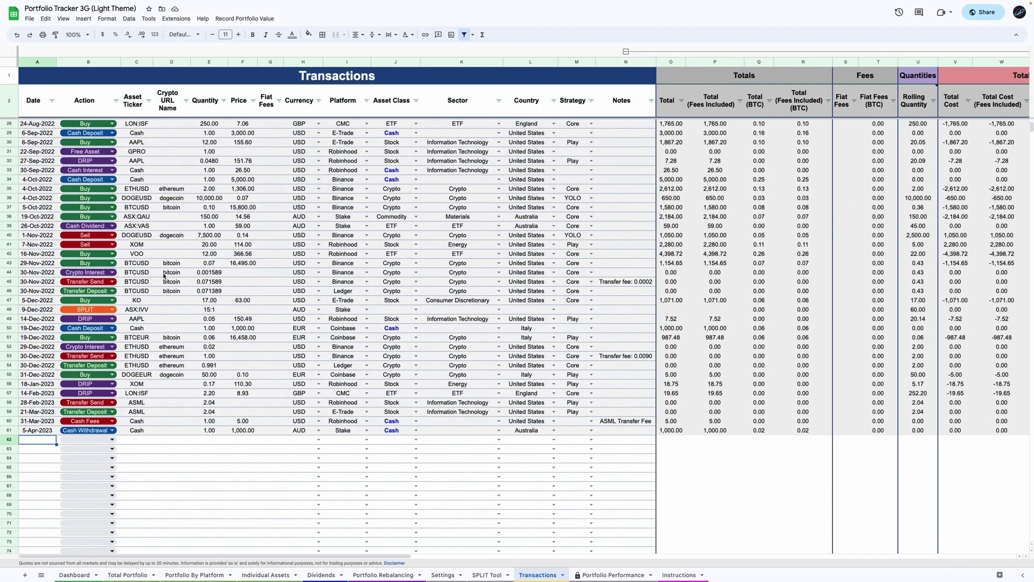
scroll(164, 275, "up", 5)
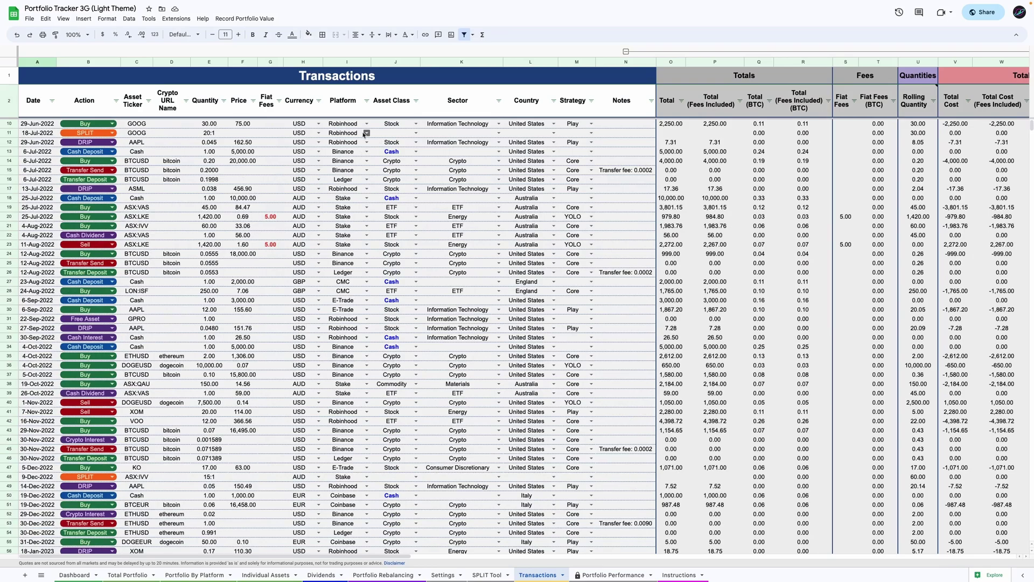
Select the Currency entries in rows 10 to 30, then open row 62's Action choices.
left_click_drag(354, 130, 347, 289)
left_click_drag(302, 124, 306, 337)
scroll(216, 351, "down", 6)
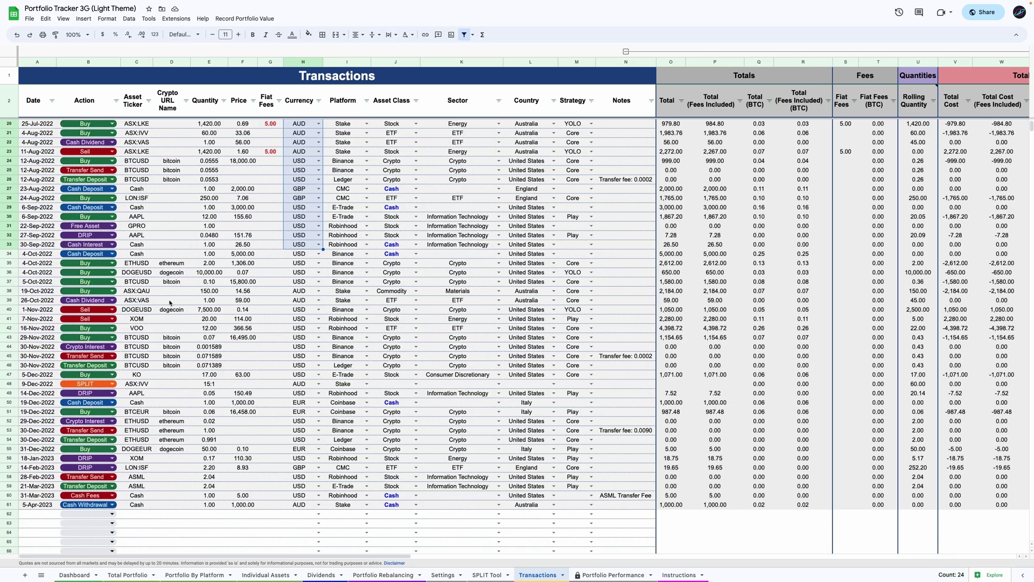
left_click(112, 402)
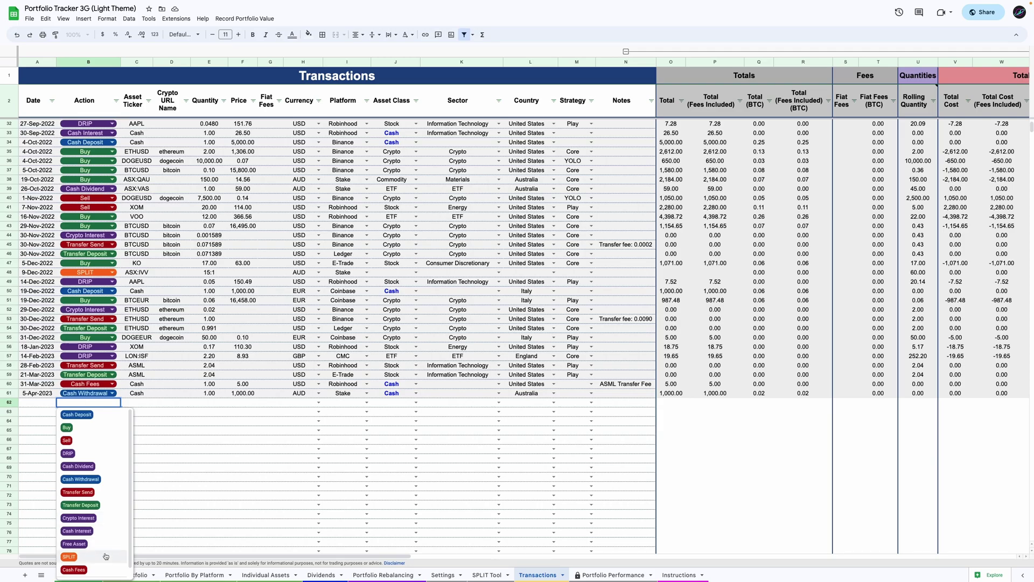
Enter 21-Apr-2023 as row 62's date and choose Cash Deposit as its action.
left_click(138, 405)
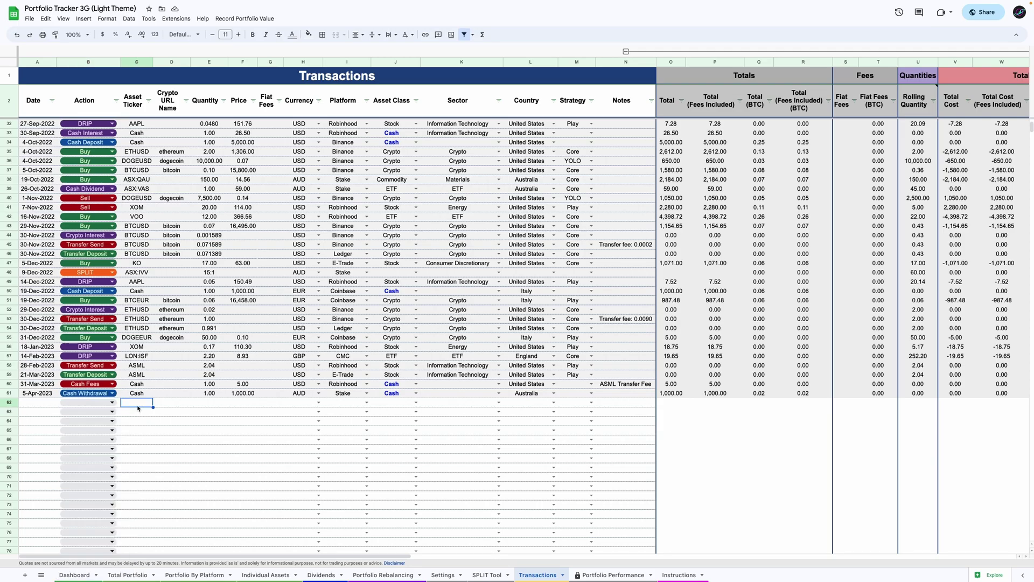
scroll(143, 390, "down", 3)
key("Left")
key("Left")
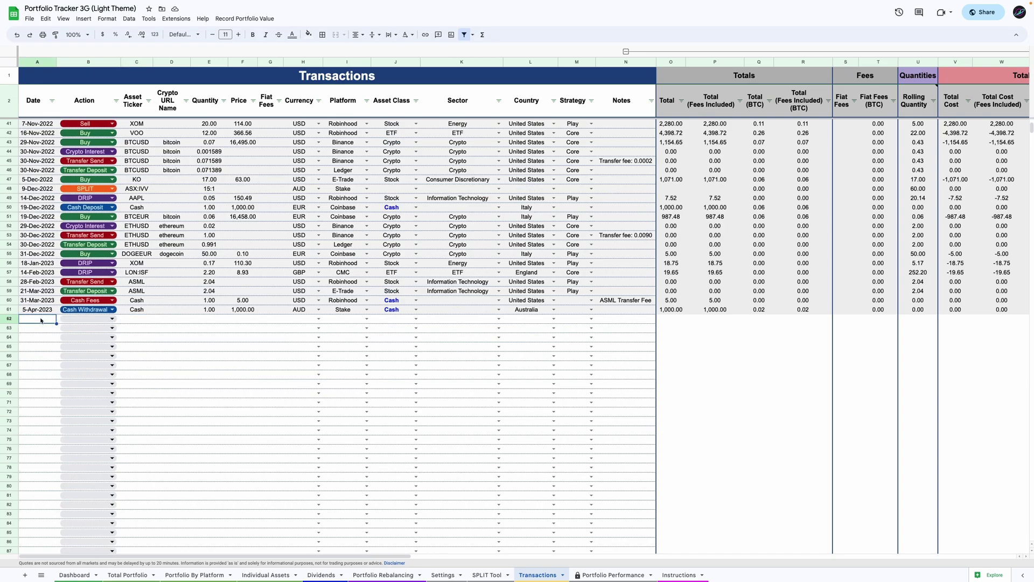
type("21-Apr-2023")
key("Return")
left_click(148, 321)
Fill in asset Cash, quantity 1, amount 500, currency USD and platform Robinhood.
type("Cash")
key("Tab")
key("Tab")
type("1\t500")
key("Tab")
key("Tab")
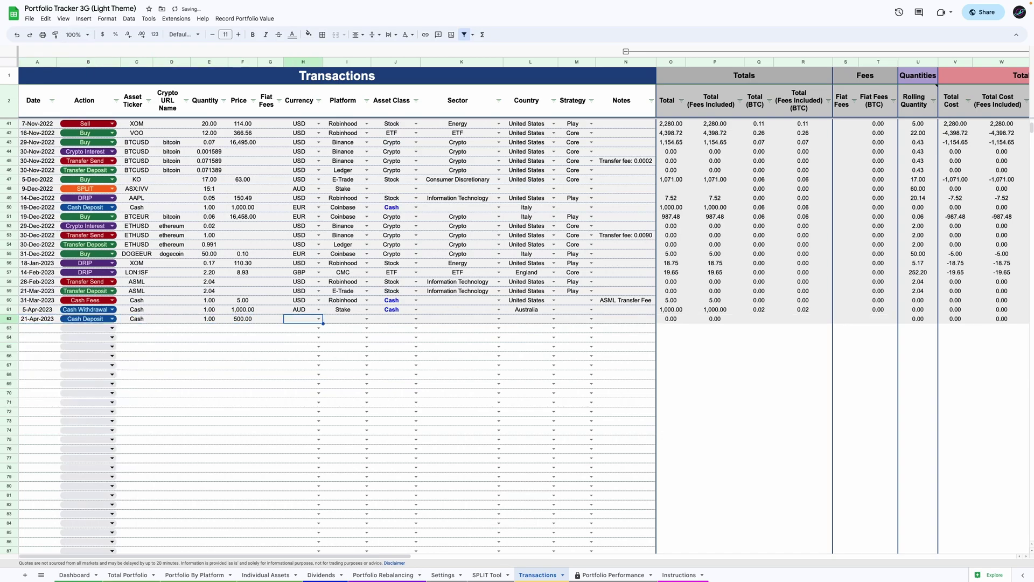
type("USD")
key("Tab")
type("Robinhood")
key("Tab")
Complete the row with asset class Cash, country United States, strategy YOLO and note Demo.
type("Cash")
key("Tab")
key("Tab")
type("United States")
key("Tab")
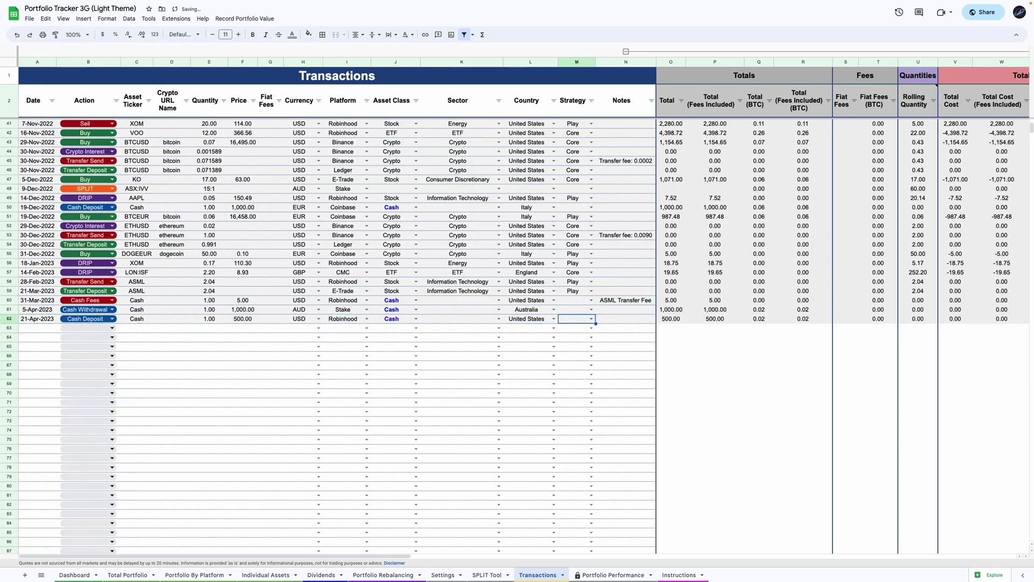
type("YOLO")
key("Tab")
type("Demo")
key("Return")
left_click(38, 329)
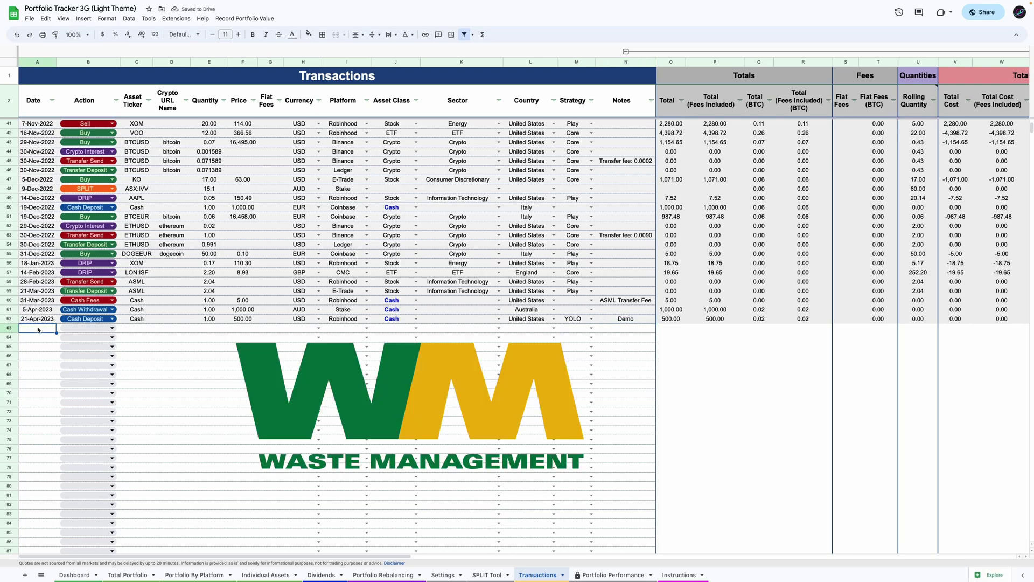
Enter a 21-Apr-2023 Buy of ticker NYSE:WM in row 63.
double_click(38, 330)
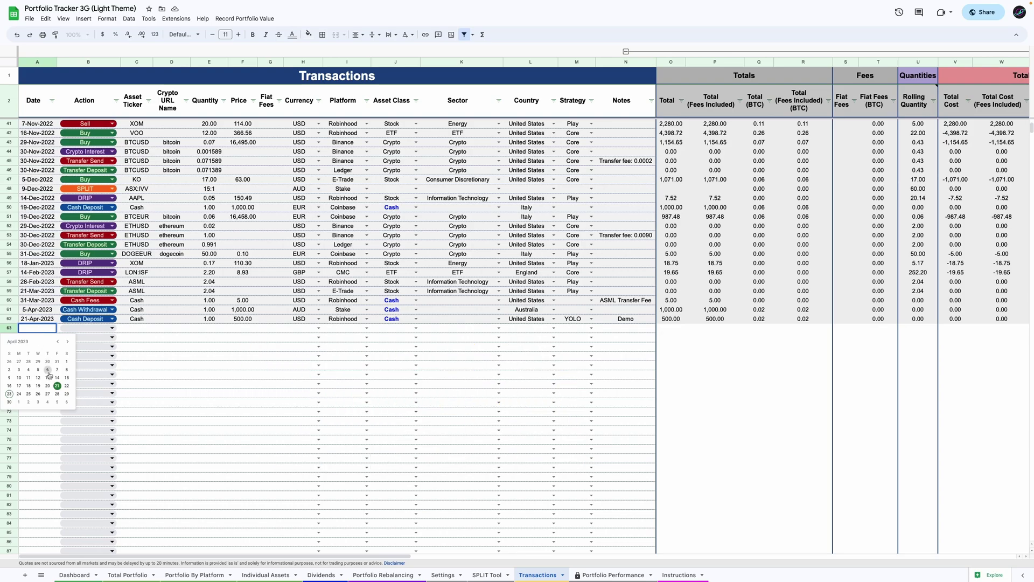
left_click(57, 390)
left_click(113, 329)
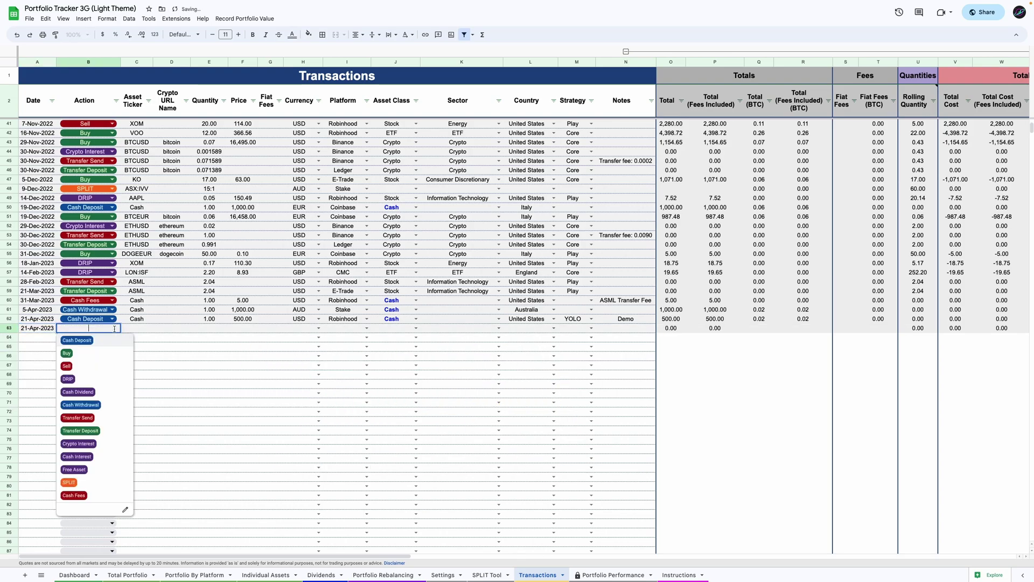
left_click(104, 353)
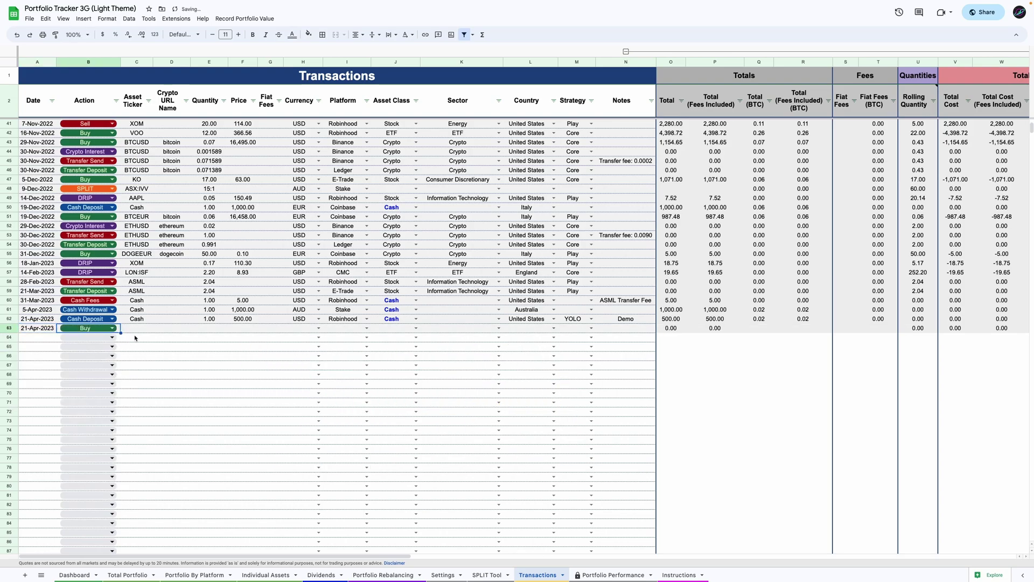
left_click(139, 330)
key("Caps_Lock")
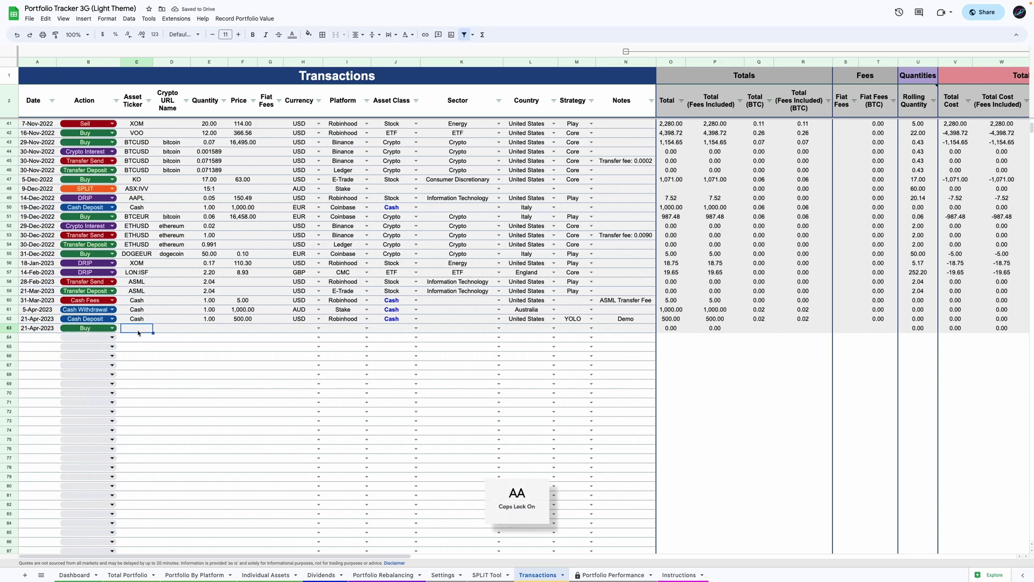
type("WM")
key("ctrl+Return")
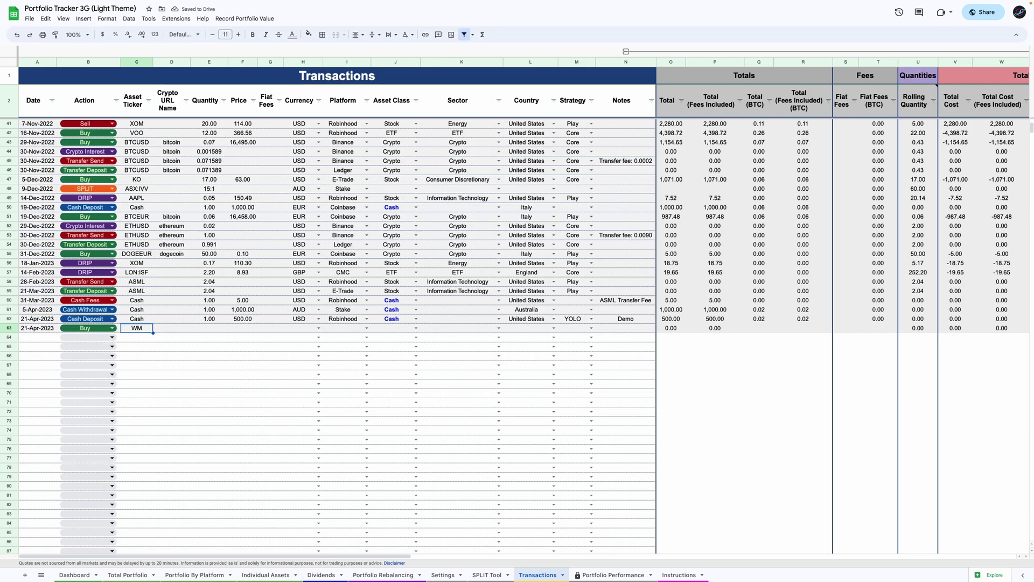
type("NYSE:WM")
key("Tab")
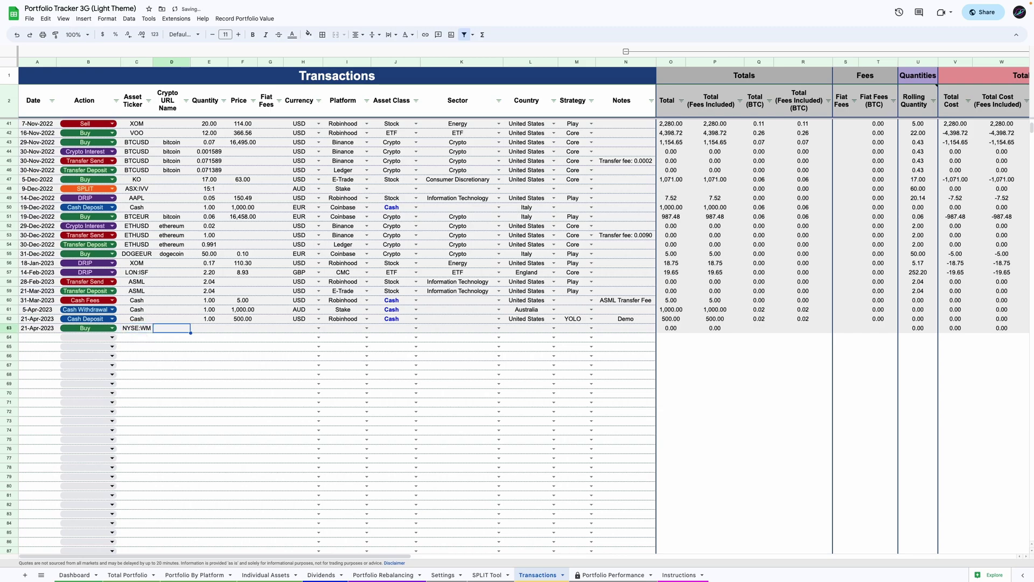
Set quantity 3, price 165, currency USD and platform Robinhood for the purchase.
key("Tab")
type("3")
key("Tab")
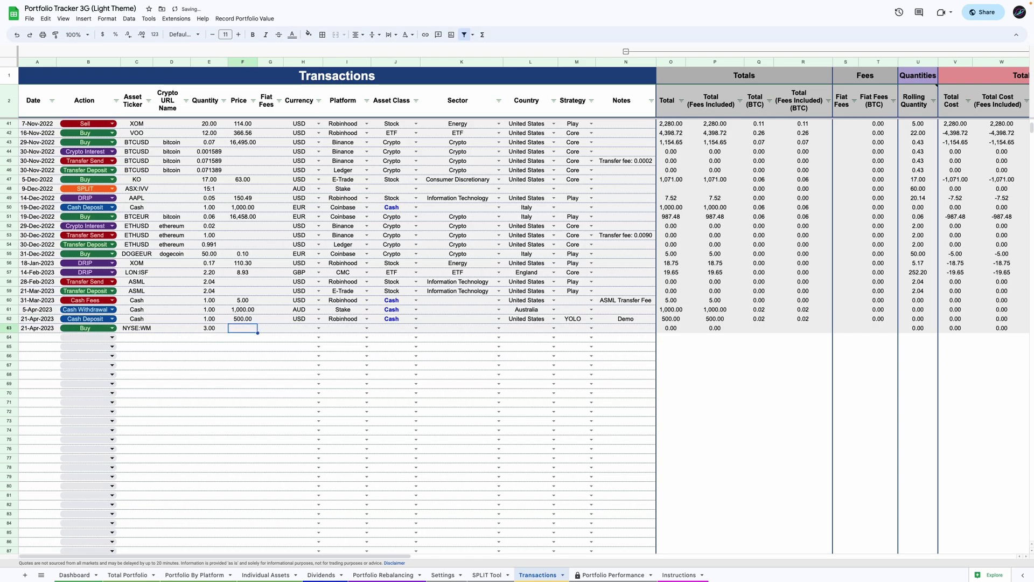
type("165")
key("Tab")
key("Tab")
key("Return")
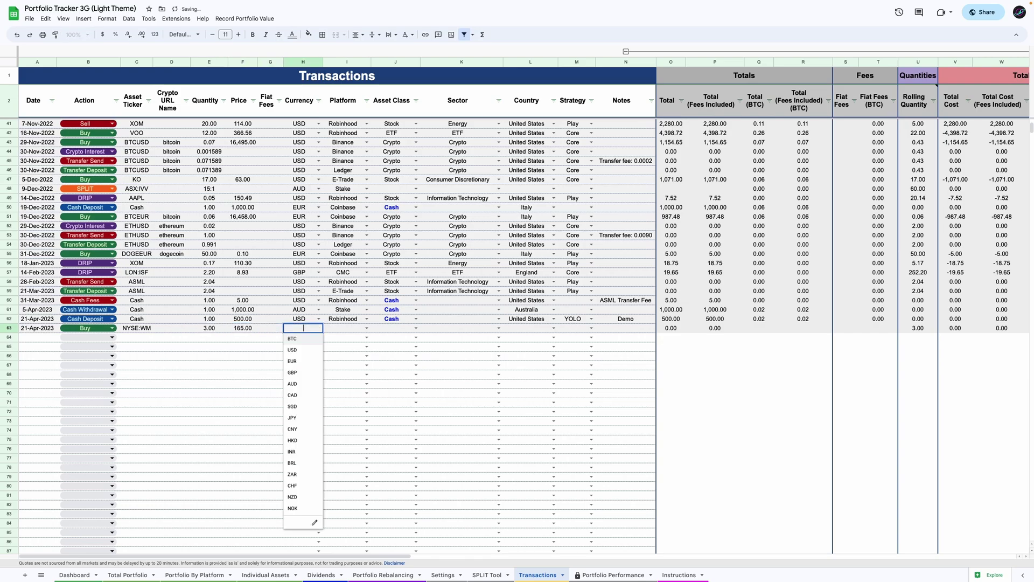
key("Down")
key("Return")
key("Up")
key("Tab")
key("Return")
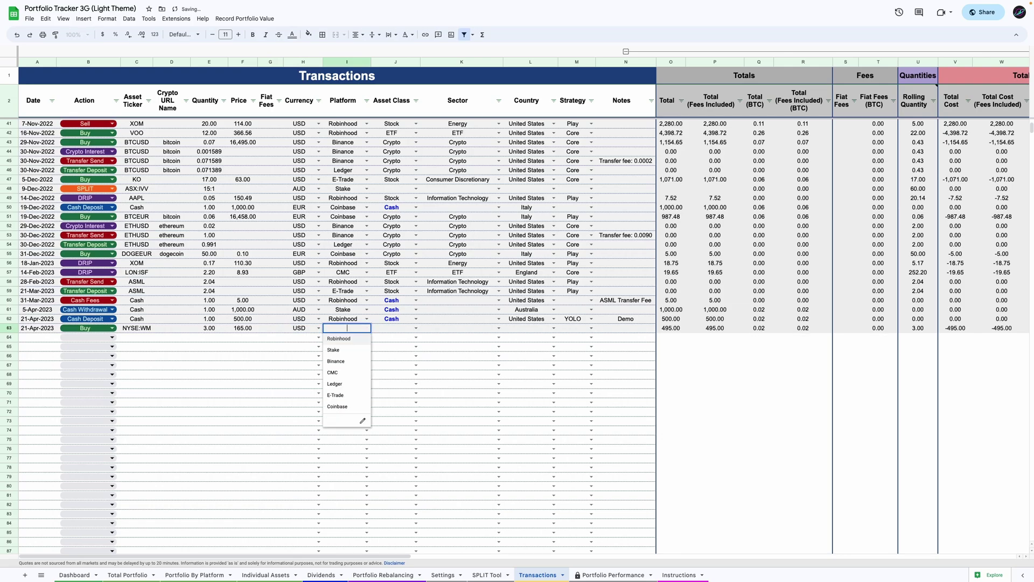
key("Down")
Classify it as Stock, Industrials, United States, with the YOLO strategy.
key("Tab")
key("Return")
key("Down")
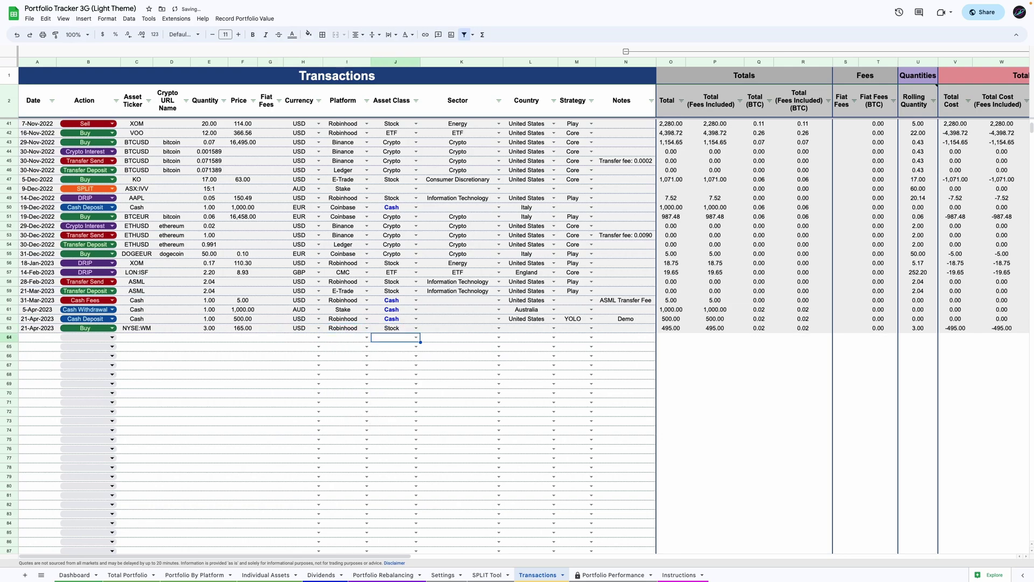
left_click(458, 328)
key("Return")
key("Down")
key("Down")
key("Down")
key("Down")
key("Down")
key("Down")
key("Down")
key("Return")
key("Tab")
type("UNI")
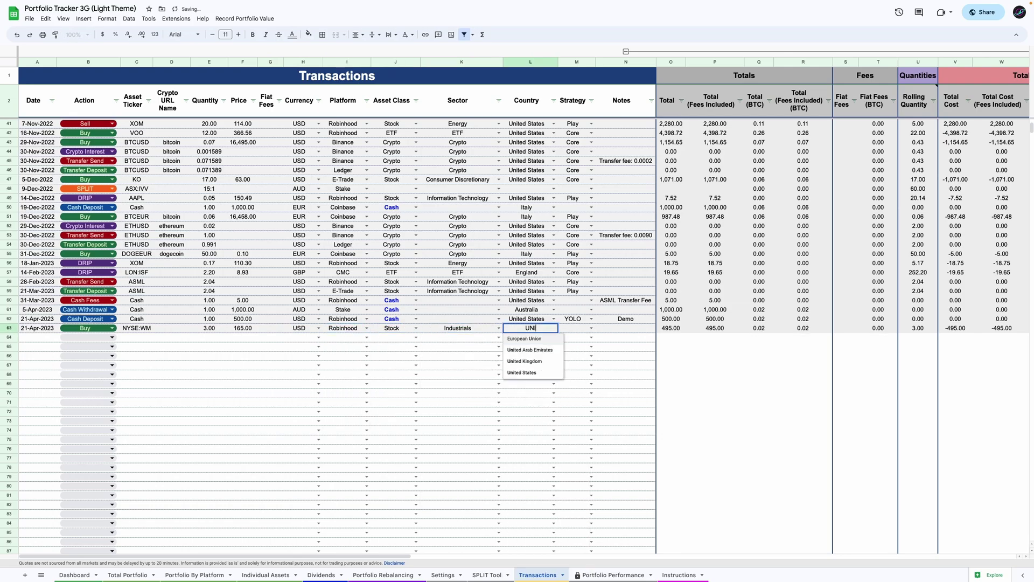
key("Down")
key("Down")
key("Down")
key("Return")
key("Tab")
key("Return")
key("Down")
key("Down")
key("Return")
Add the note 'a note' and switch to the Portfolio Rebalancing sheet.
key("Tab")
key("Caps_Lock")
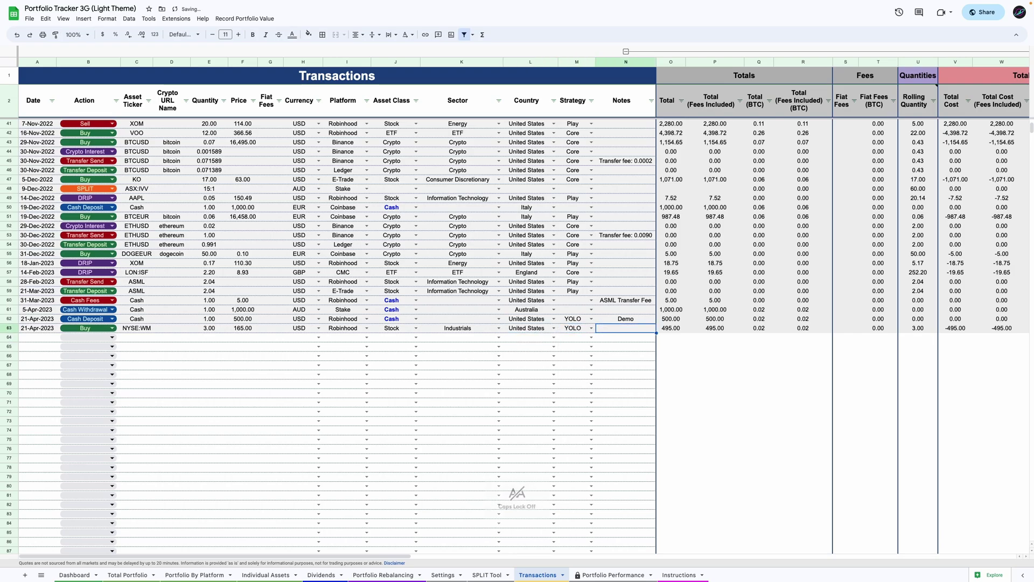
type("a note")
key("Return")
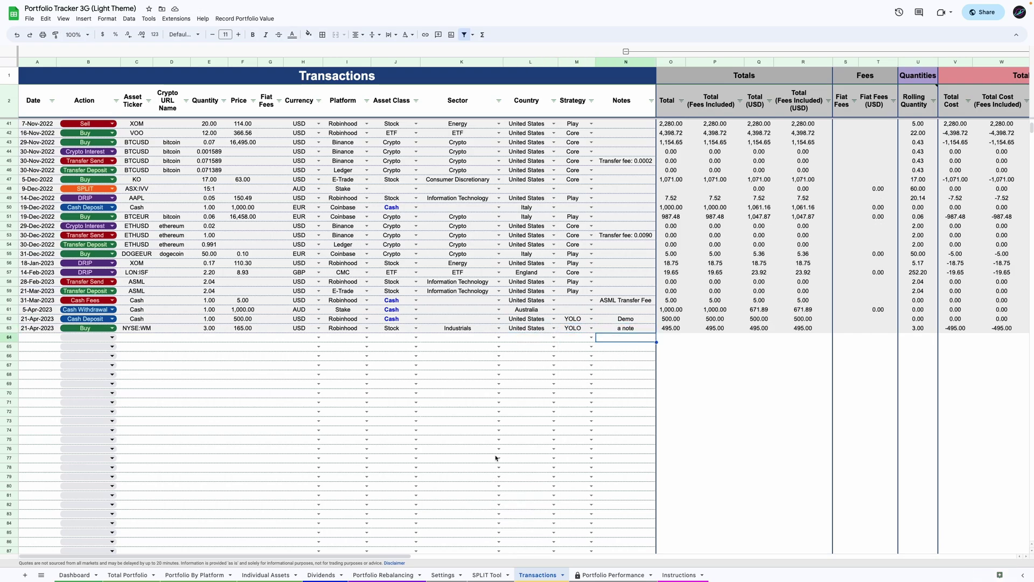
left_click(383, 575)
Highlight the NYSE:WM rebalancing row, then view Individual Assets, Portfolio By Platform and Total Portfolio.
left_click(90, 294)
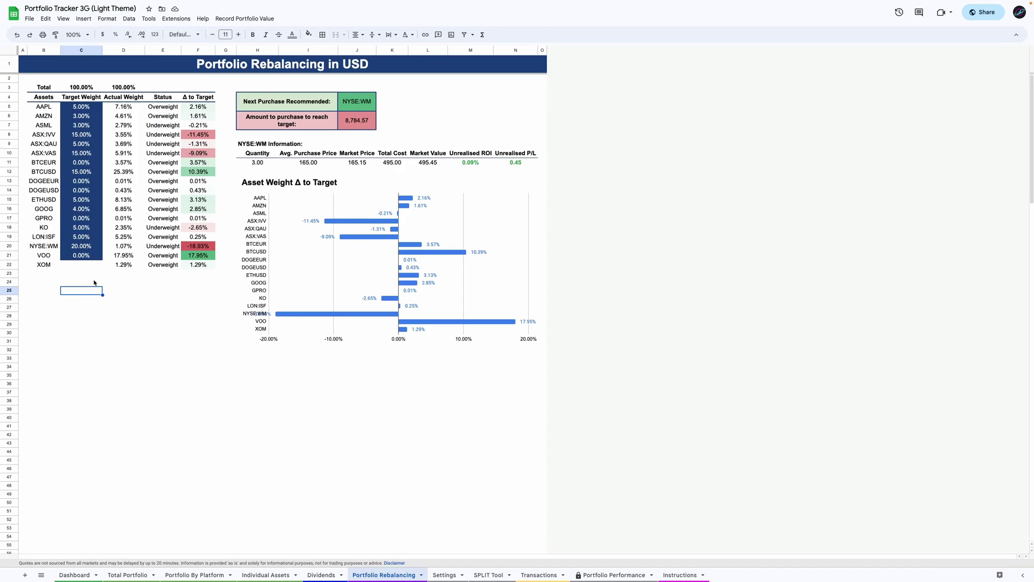
left_click_drag(43, 248, 205, 257)
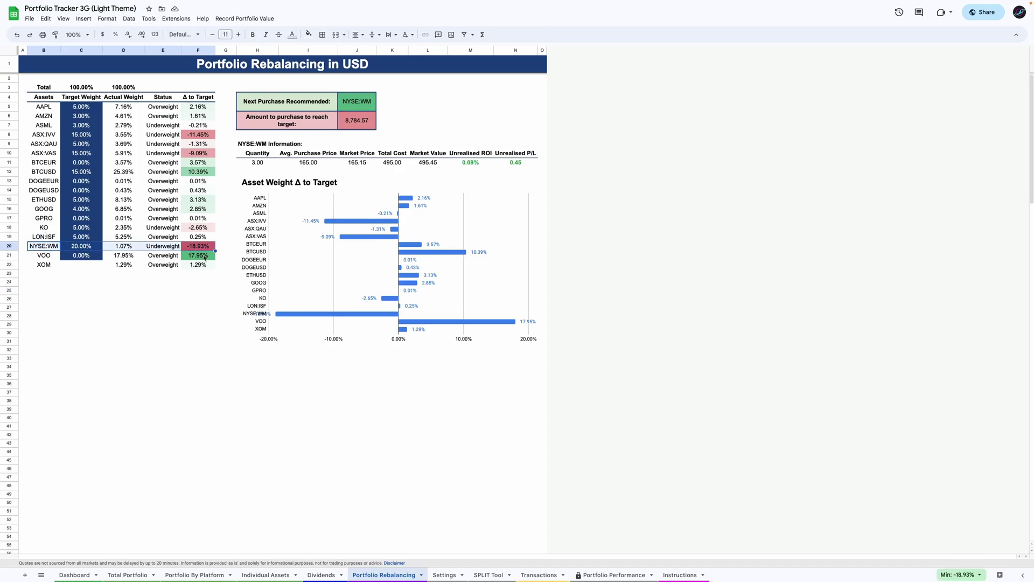
left_click(264, 575)
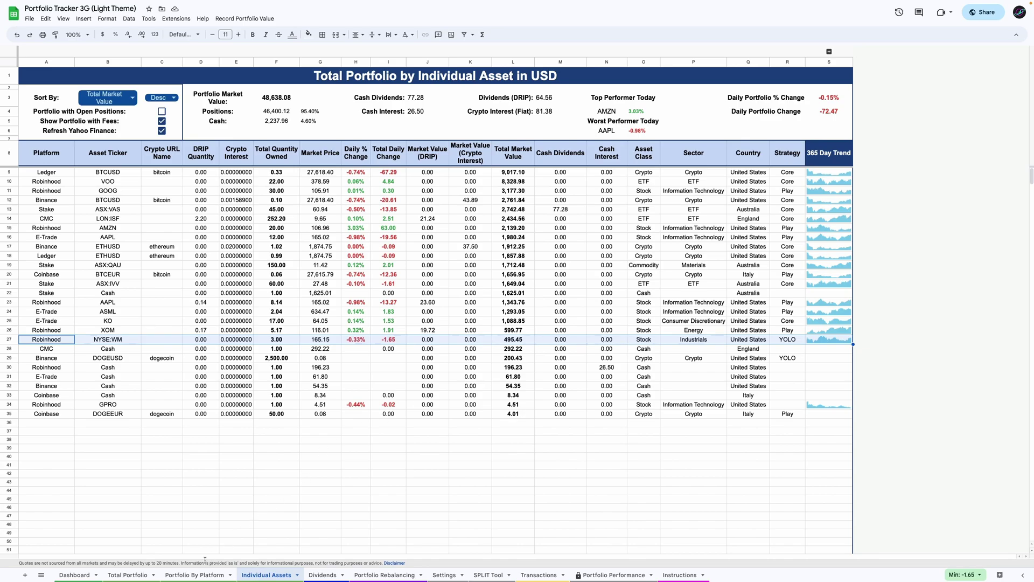
left_click(195, 575)
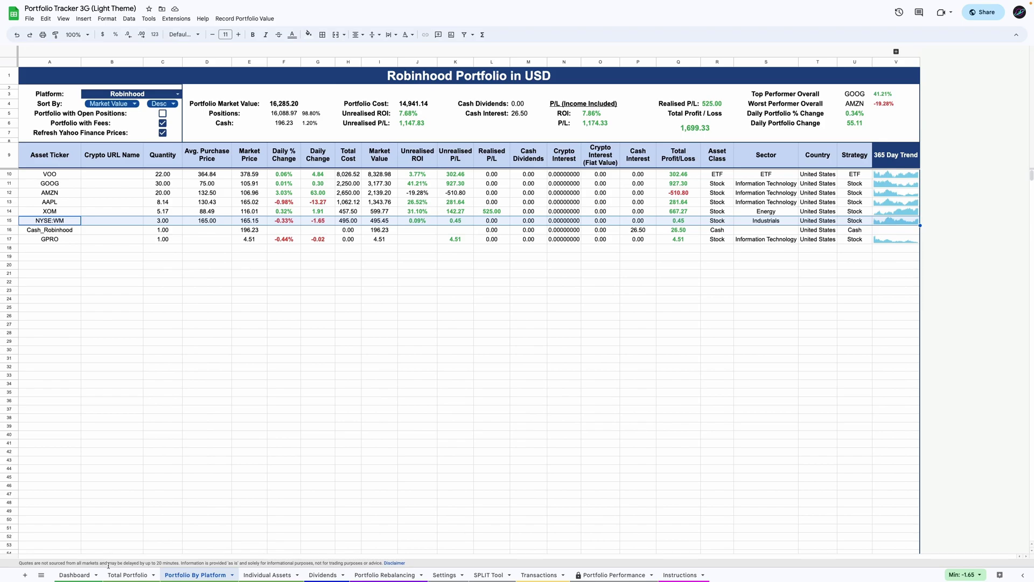
left_click(128, 574)
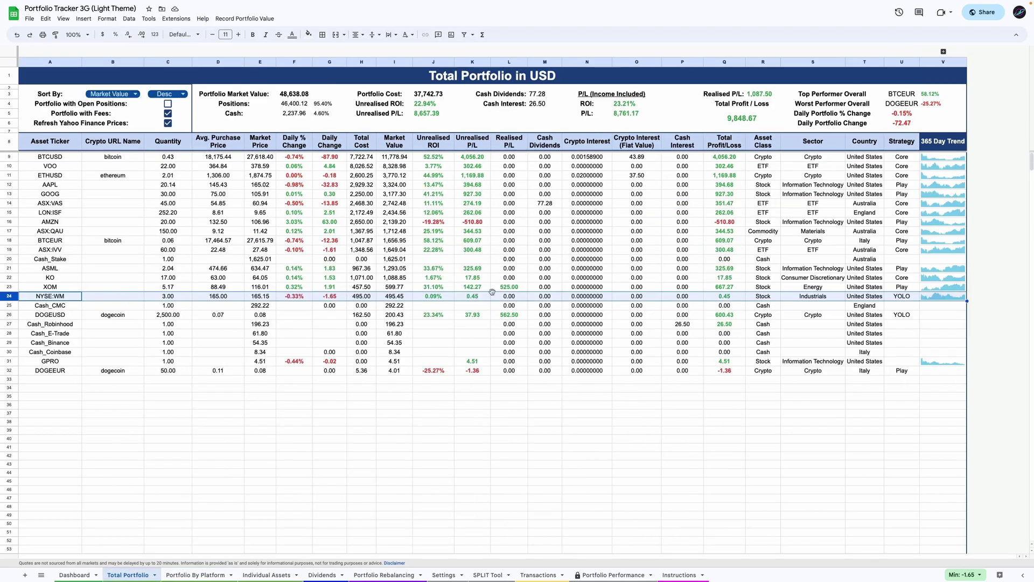
Open the Dashboard of the view-only Portfolio Tracker 3G (Light Theme) and scroll through it.
left_click(81, 573)
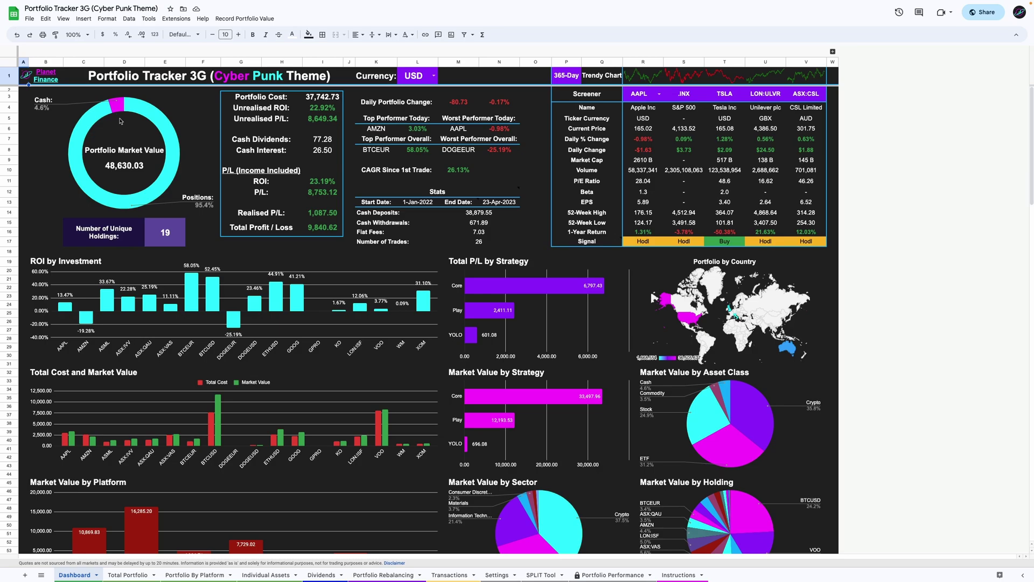
scroll(335, 255, "down", 10)
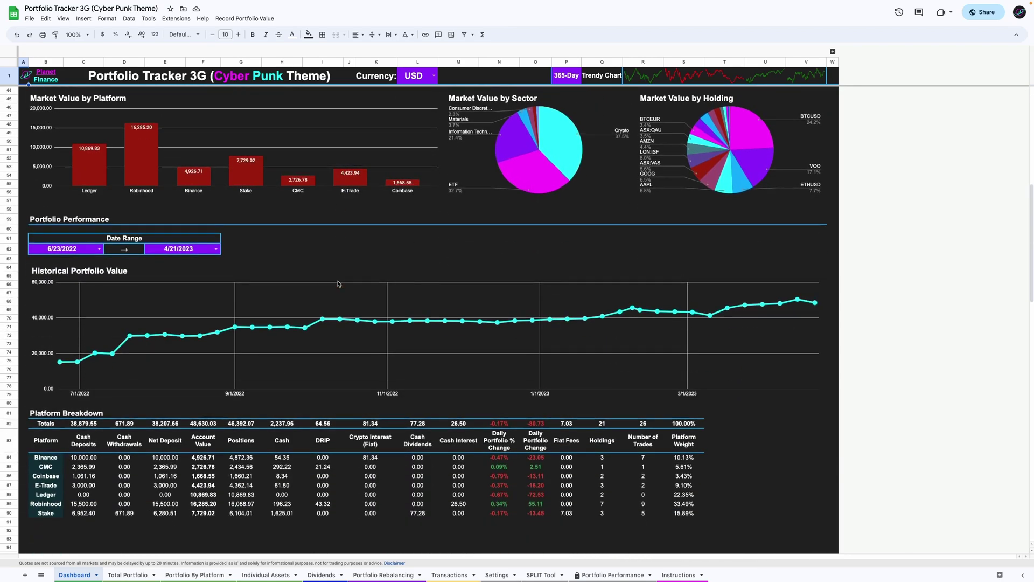
scroll(340, 286, "up", 5)
scroll(332, 294, "up", 5)
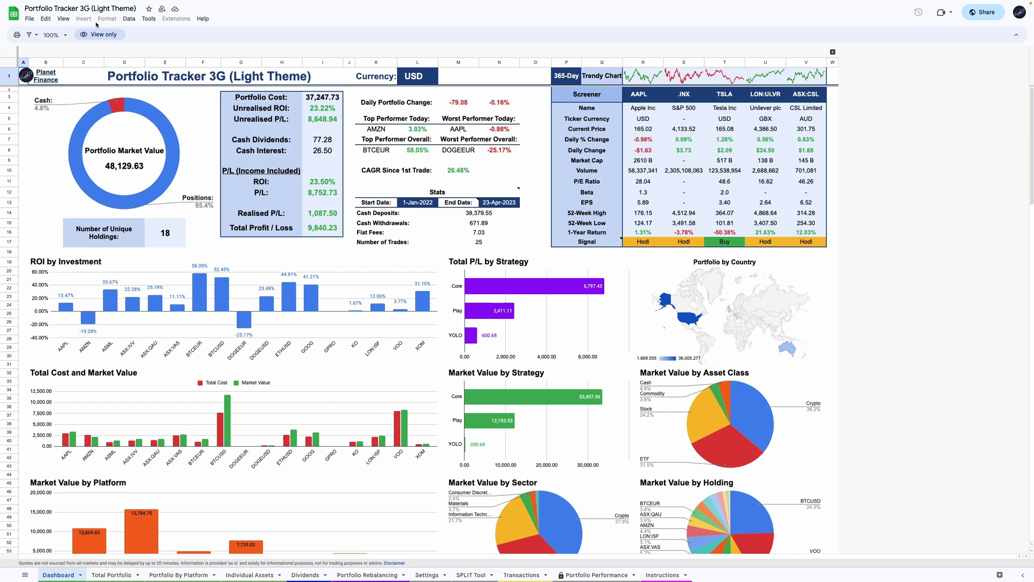
Copy the spreadsheet as 'My Portfolio Tracker 3G (Light Theme)' and open the new copy.
left_click(30, 19)
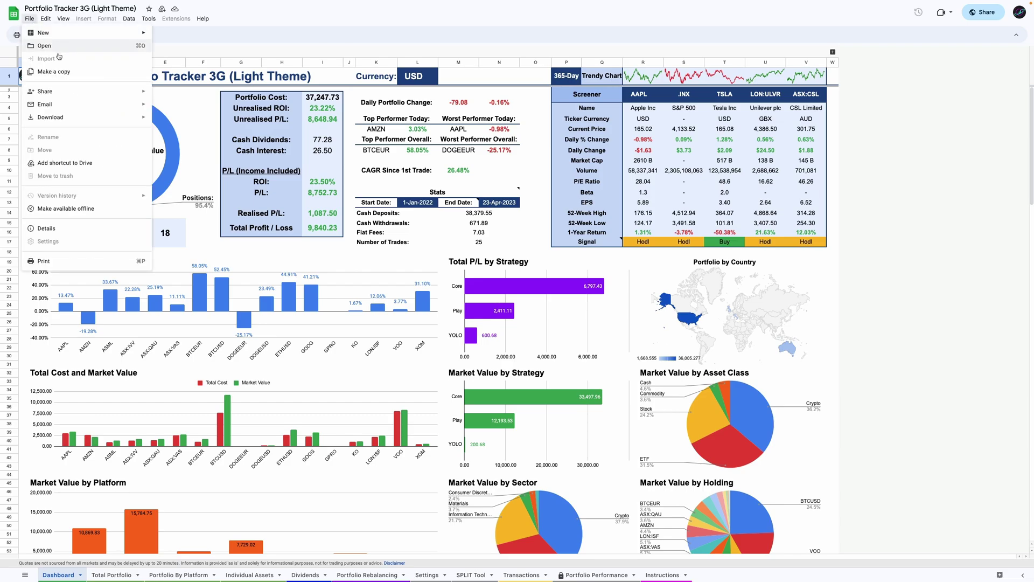
left_click(78, 73)
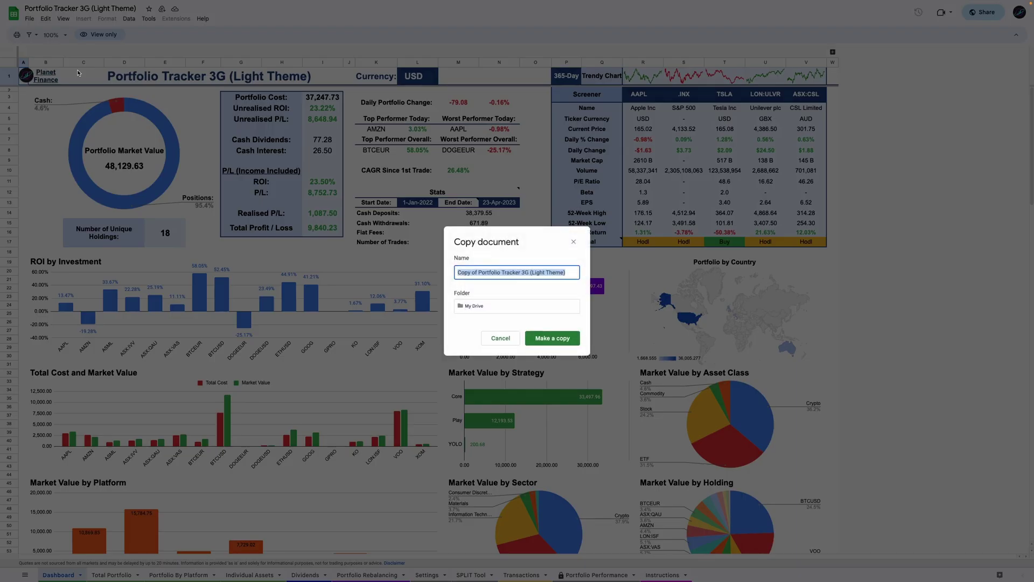
left_click(480, 275)
key("BackSpace")
key("BackSpace")
key("BackSpace")
key("BackSpace")
key("BackSpace")
key("BackSpace")
key("BackSpace")
key("BackSpace")
type("My")
left_click(552, 398)
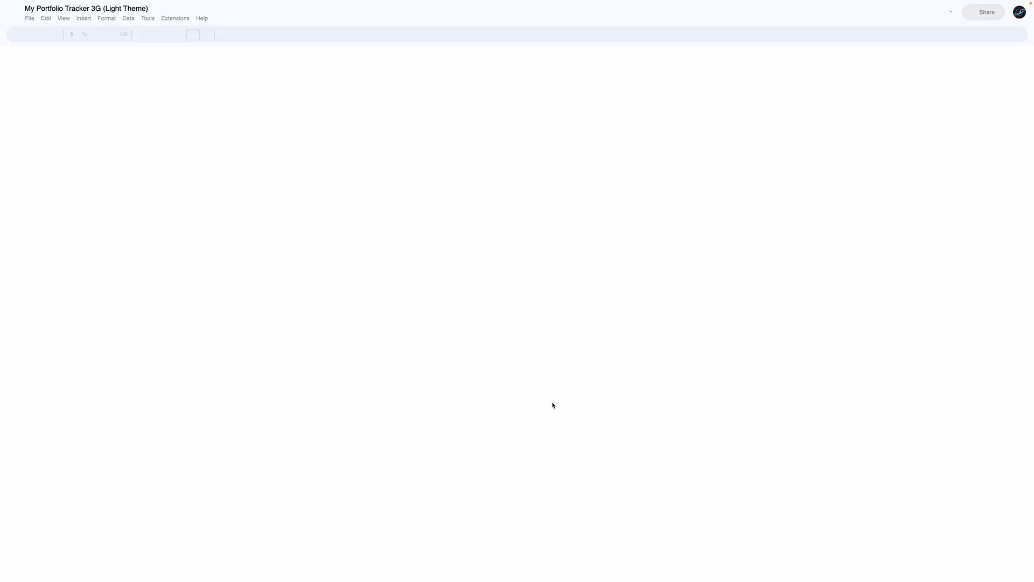
left_click(340, 79)
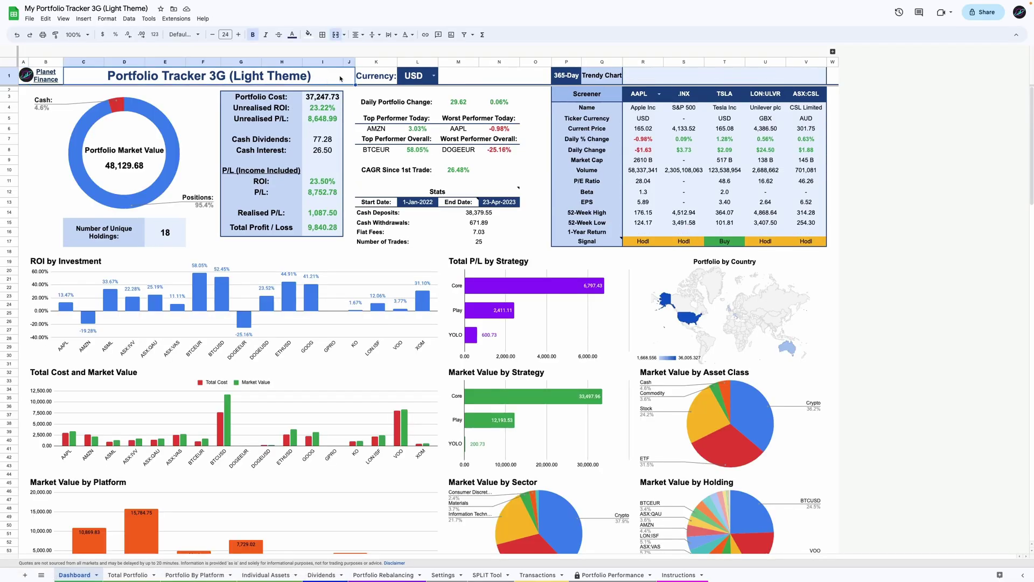
Delete the sample transactions in A3:N61 on the Transactions sheet.
left_click(420, 76)
left_click(273, 82)
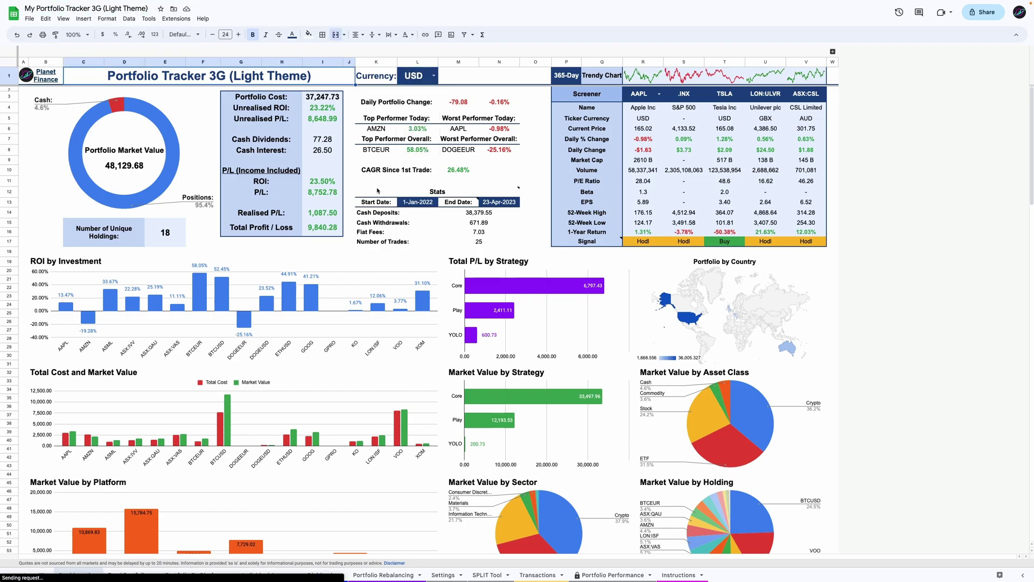
left_click(537, 575)
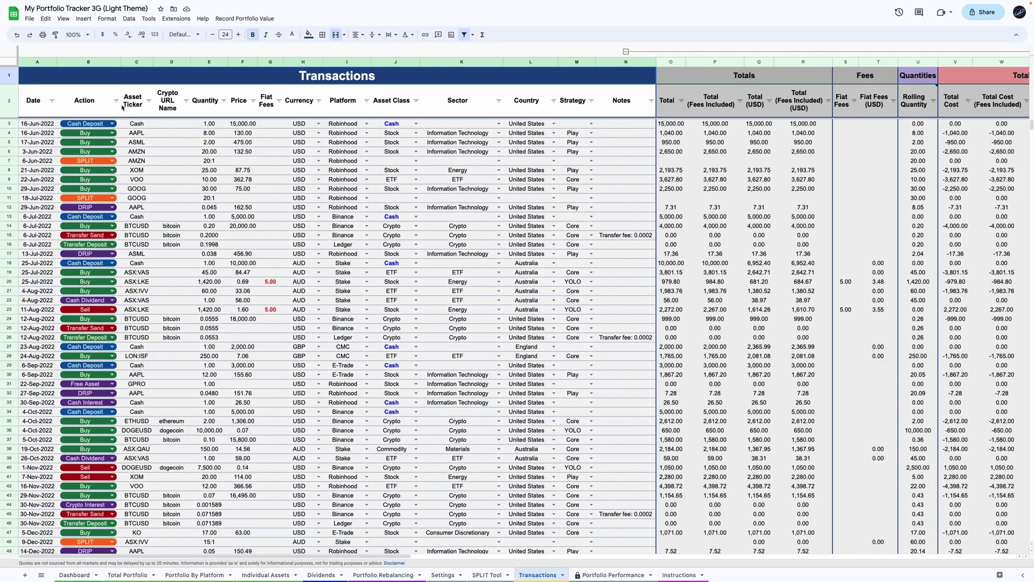
left_click_drag(40, 127, 628, 490)
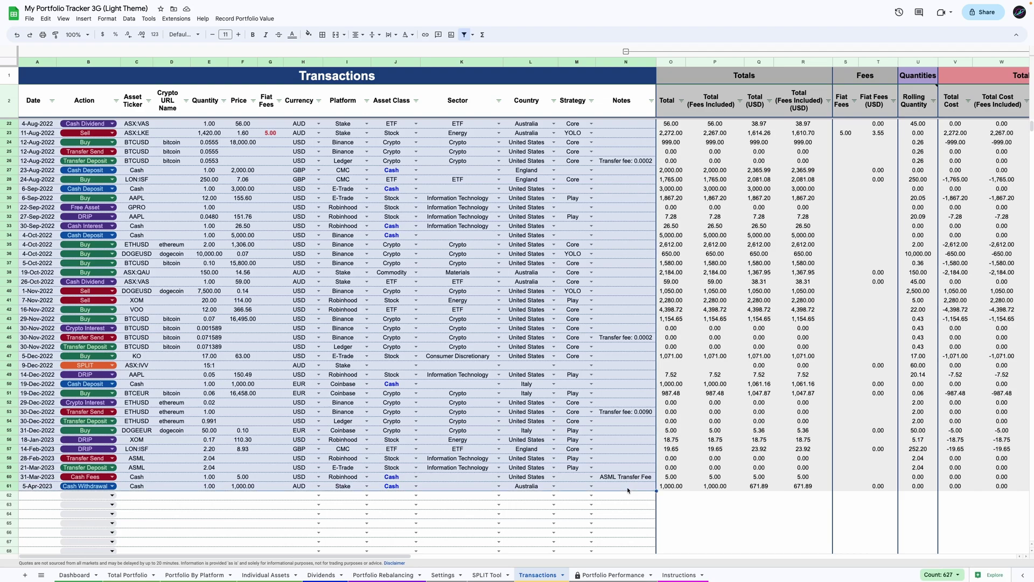
key("Delete")
scroll(288, 239, "up", 5)
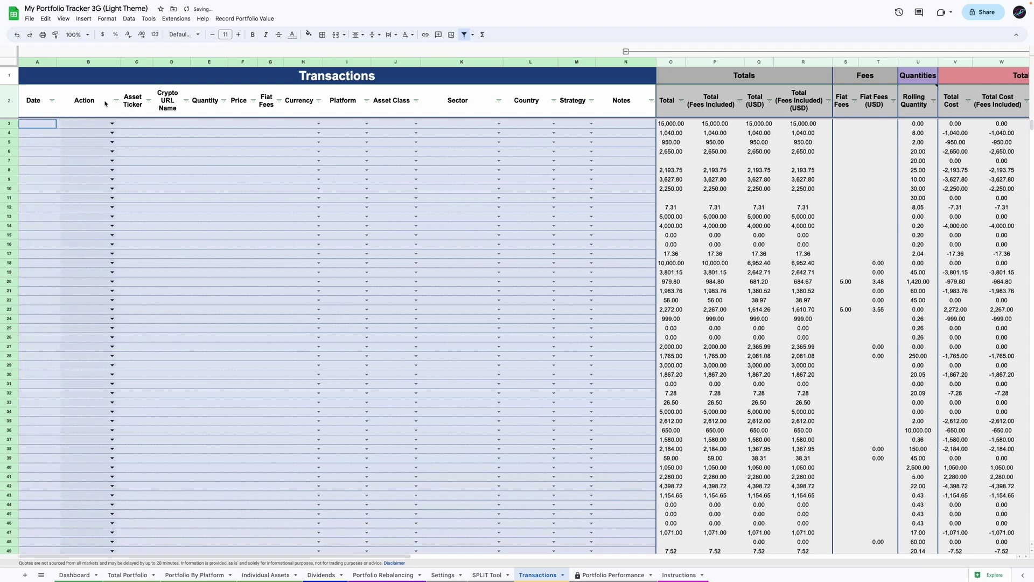
left_click(91, 81)
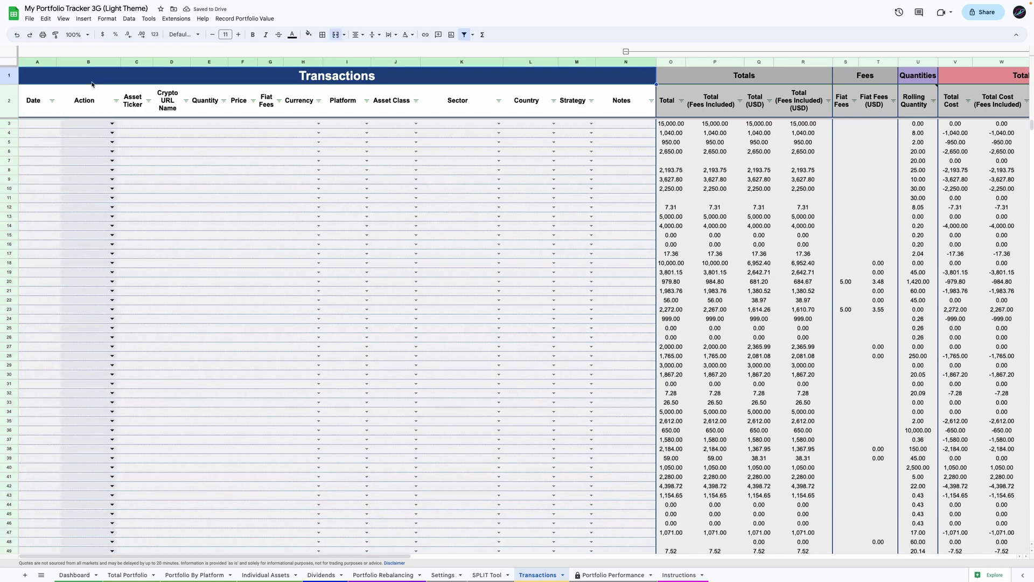
Clear the three SPLIT records in A15:D17 on the SPLIT Tool sheet.
left_click(480, 576)
left_click(56, 183)
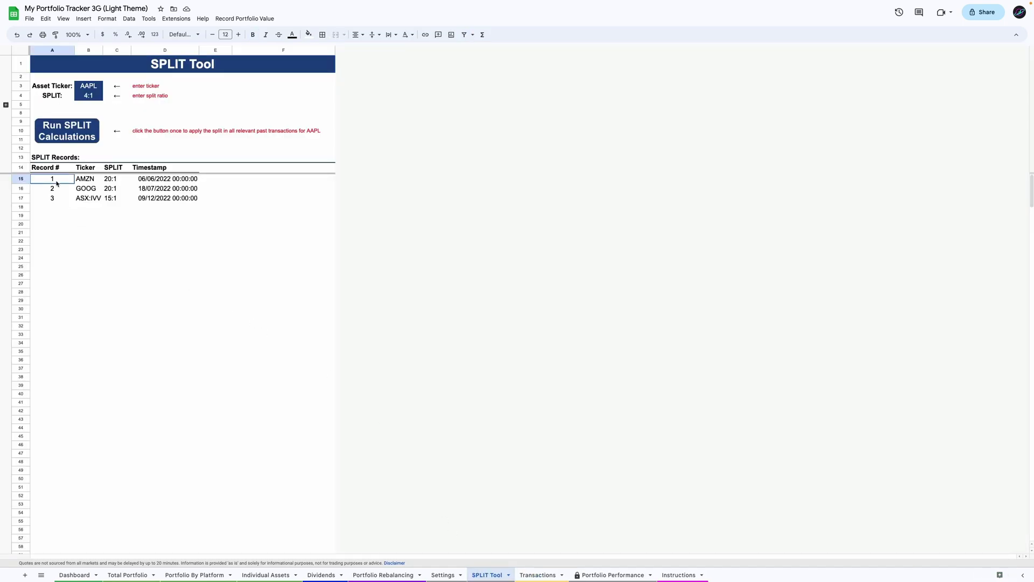
left_click_drag(56, 183, 197, 198)
key("Delete")
Clear the Target Weight values C5:C21 on Portfolio Rebalancing.
left_click(383, 576)
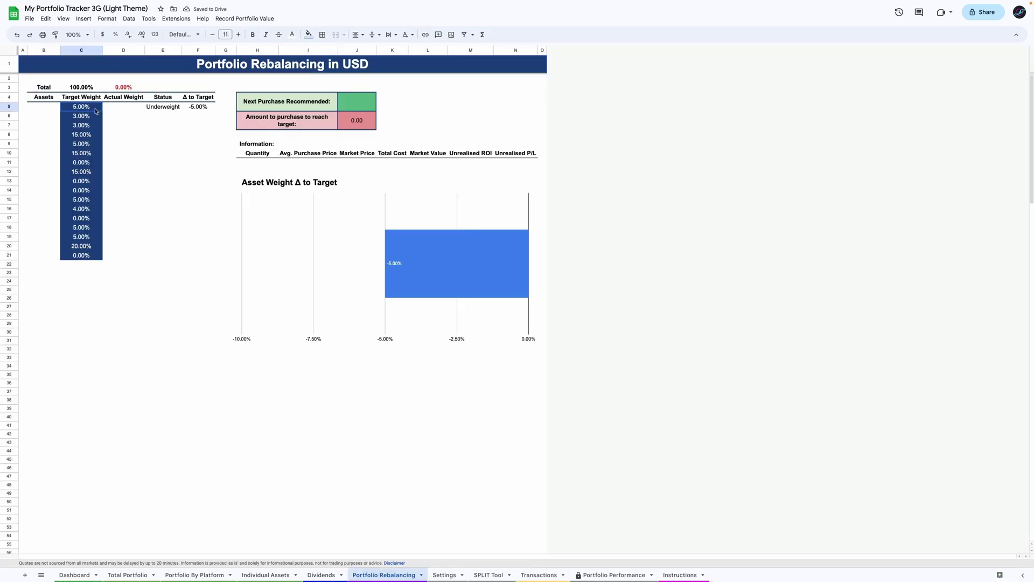
left_click_drag(96, 111, 83, 248)
key("Delete")
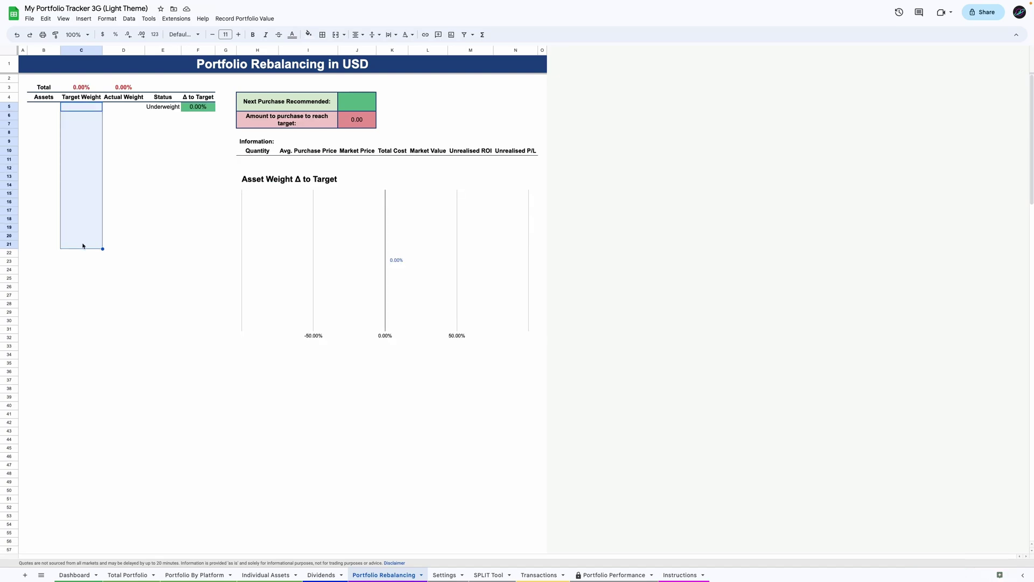
On Settings, add 'Interactive Brokers' as a new platform in B12.
left_click(444, 575)
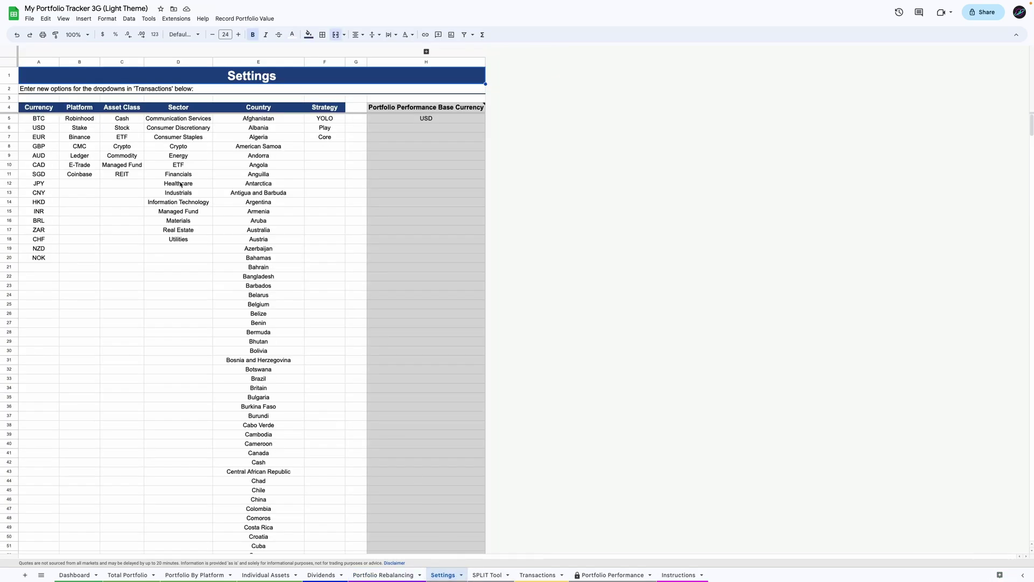
left_click_drag(38, 118, 37, 249)
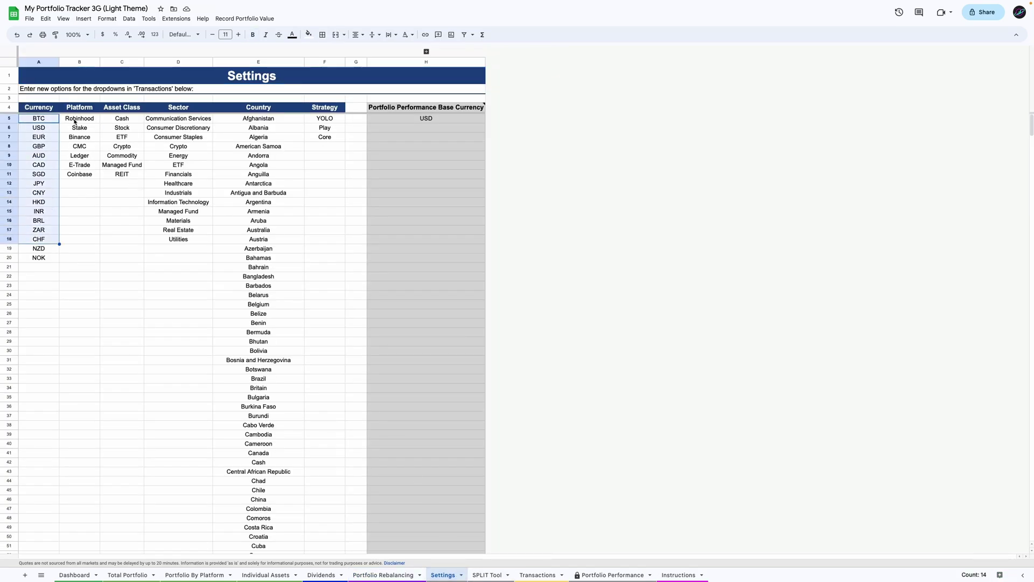
left_click_drag(79, 118, 77, 181)
left_click_drag(115, 118, 121, 186)
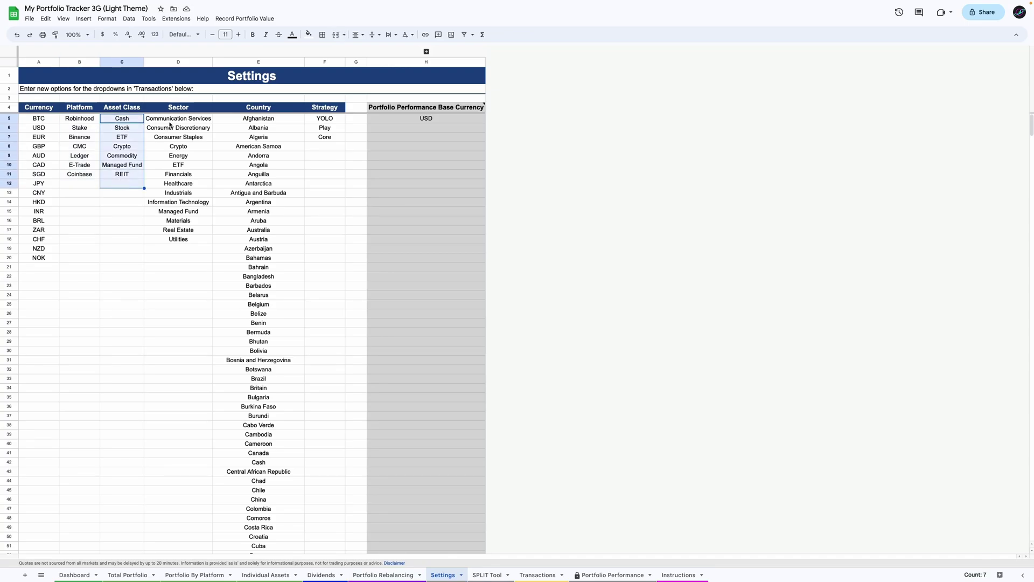
left_click_drag(170, 120, 168, 203)
left_click(88, 183)
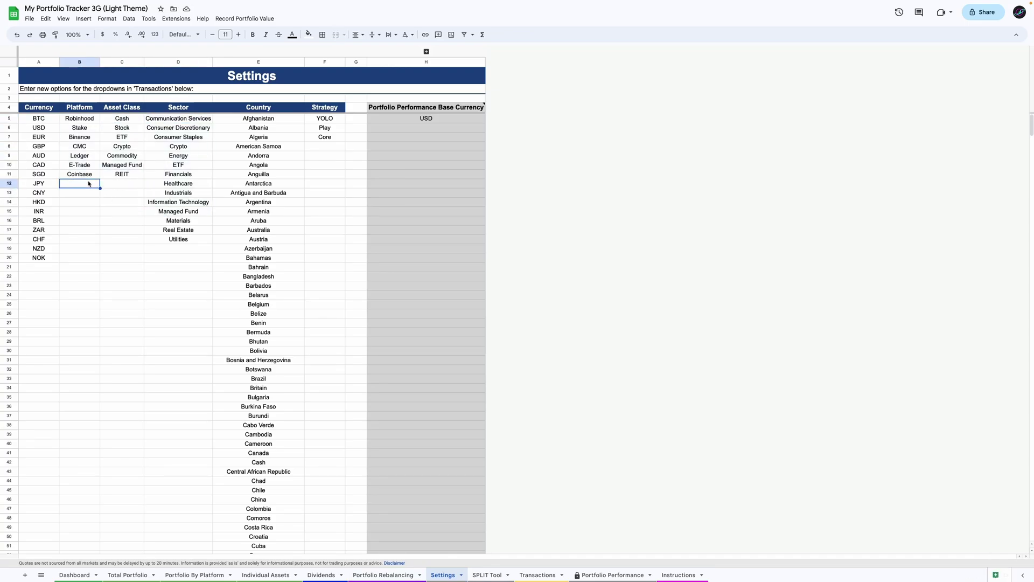
type("Interactv")
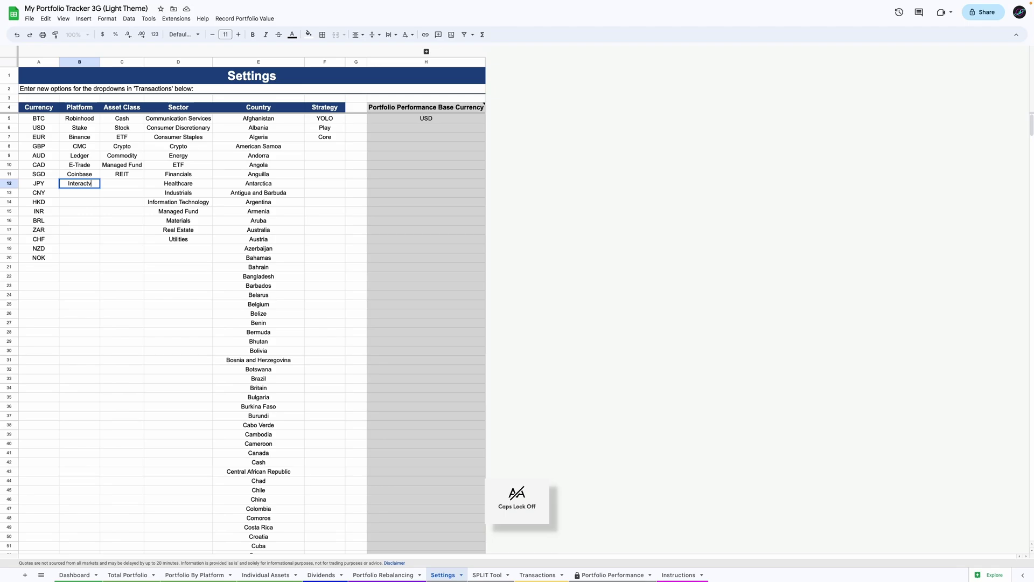
key("BackSpace")
type("ive Brokers")
key("Return")
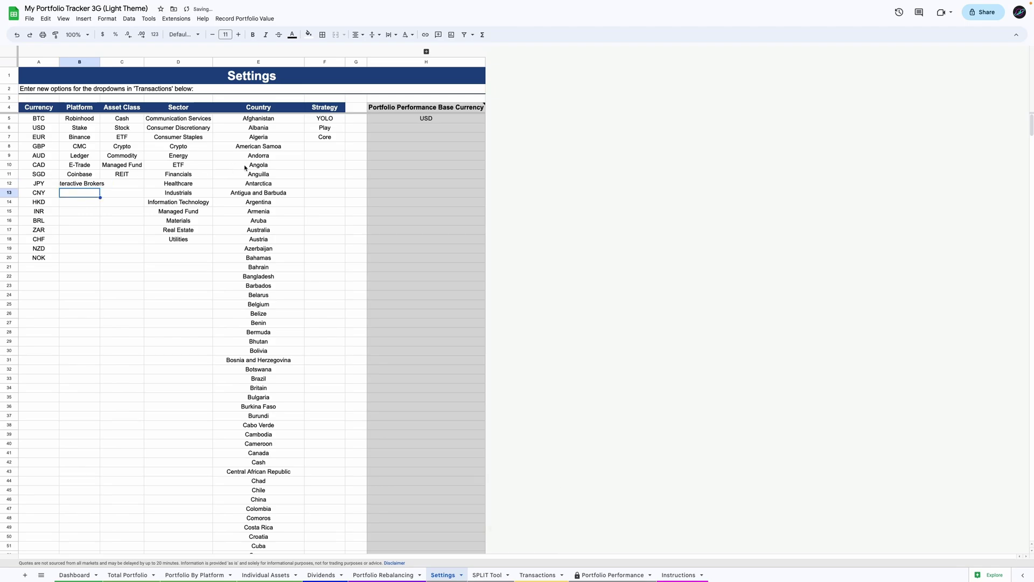
Add 'Hello' as a new strategy in F8.
left_click(329, 150)
key("Caps_Lock")
type("He")
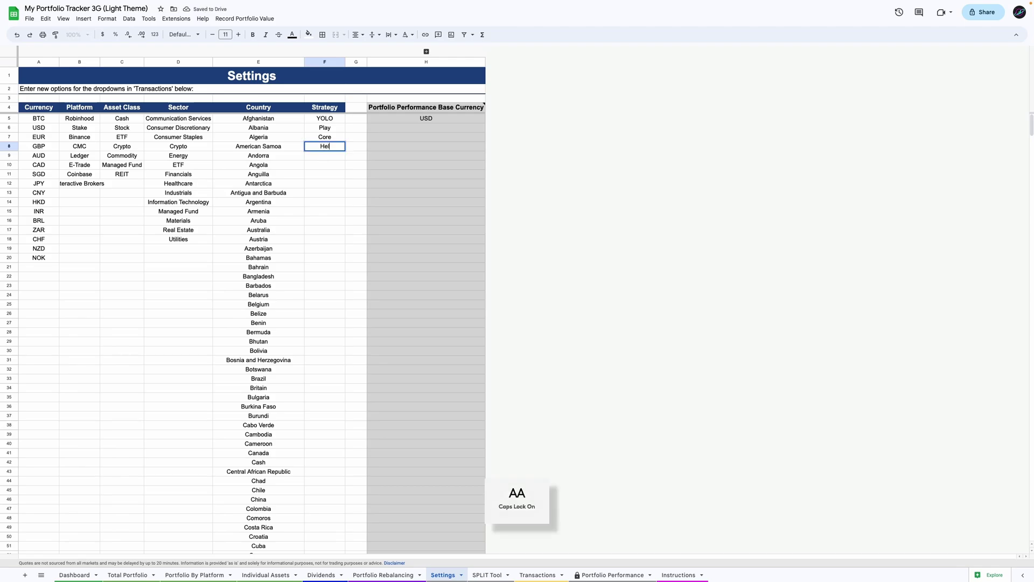
key("Caps_Lock")
type("ello")
key("Return")
Set the base currency in H5 to EUR, accepting the protected-cell warning.
left_click(412, 120)
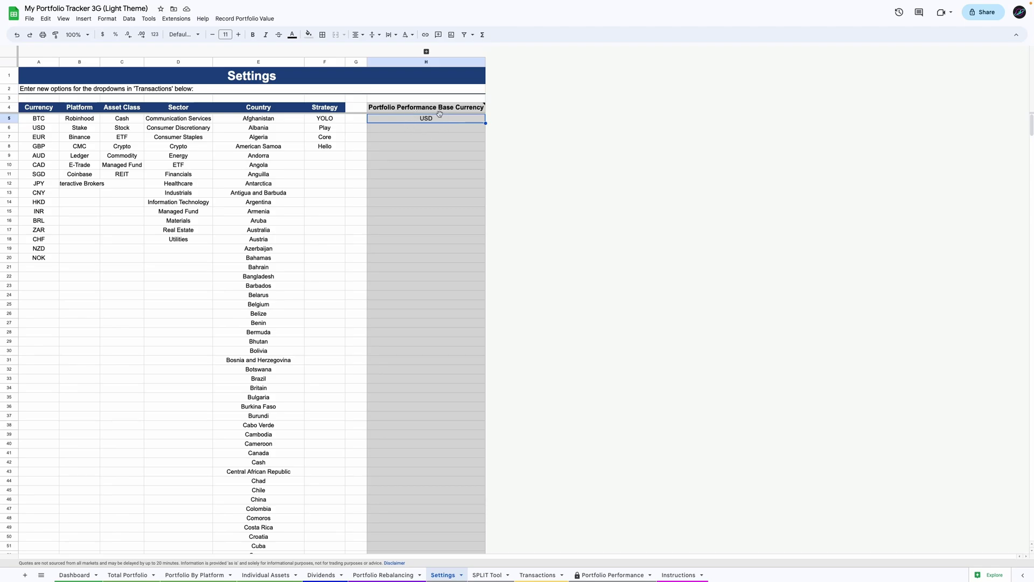
key("Caps_Lock")
type("EUR")
key("Return")
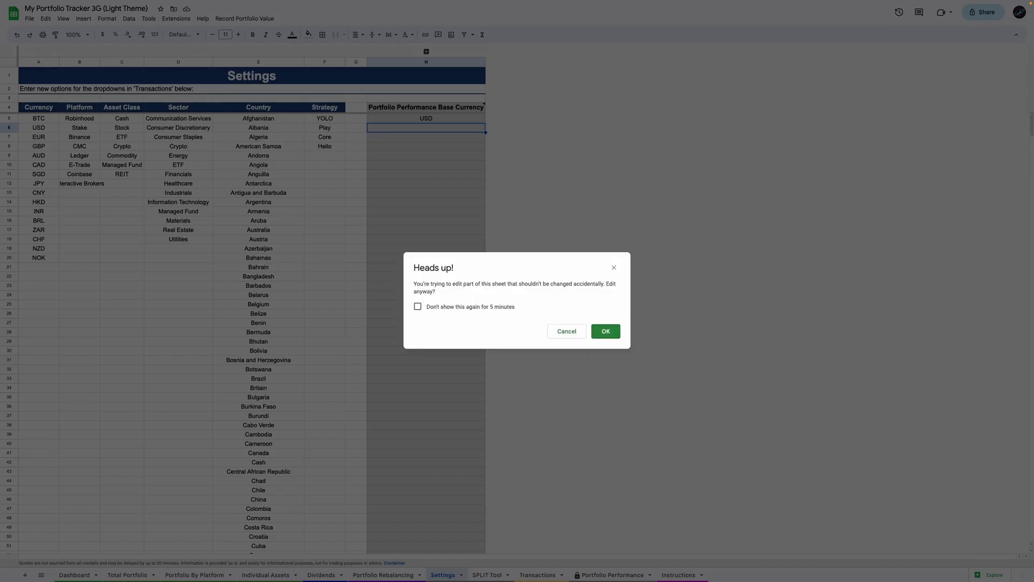
left_click(605, 330)
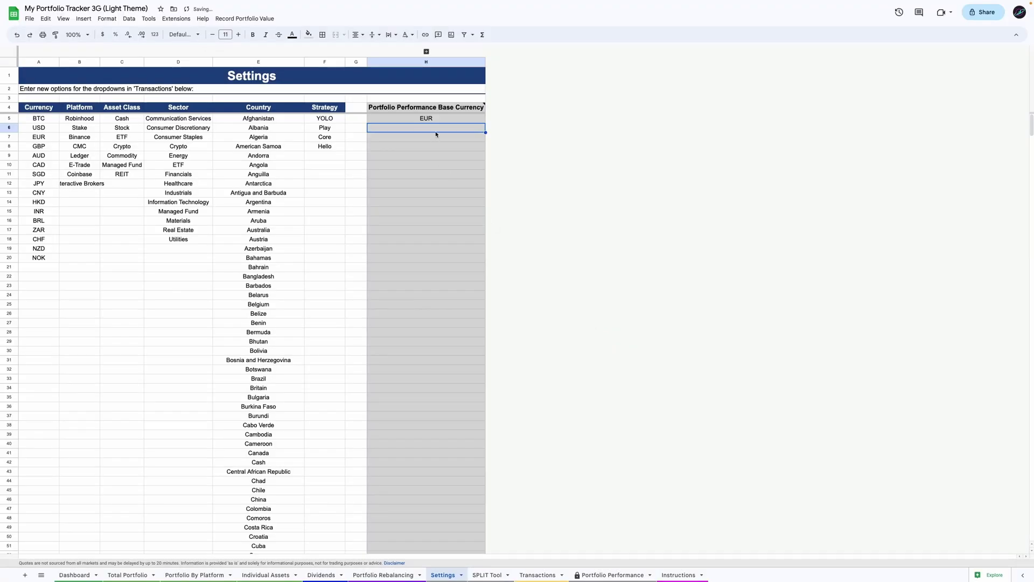
Date A3 as 2 December 2022 and paste the prepared transaction data from A3.
double_click(46, 123)
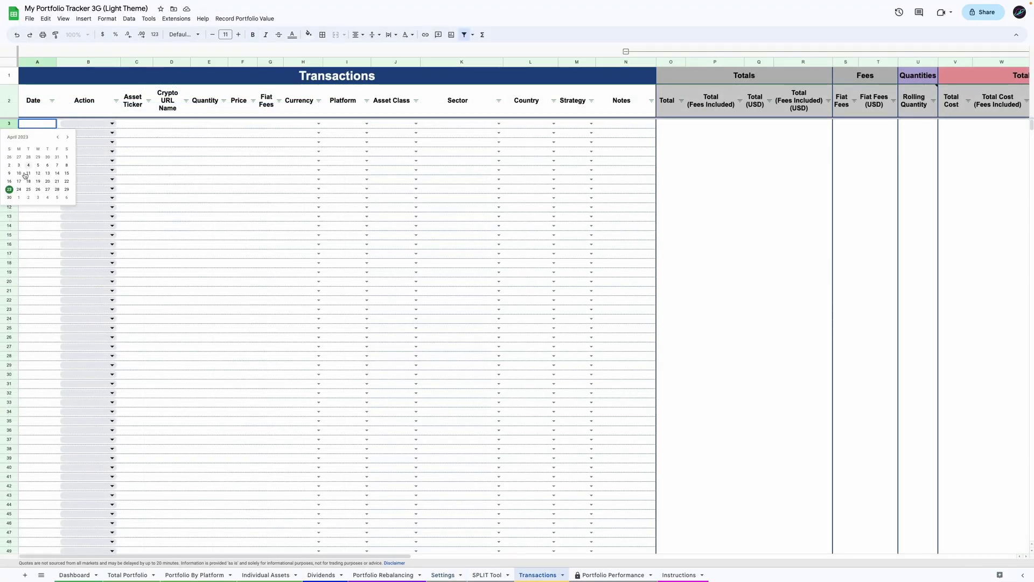
left_click(59, 138)
left_click(59, 138)
left_click(59, 138)
left_click(57, 157)
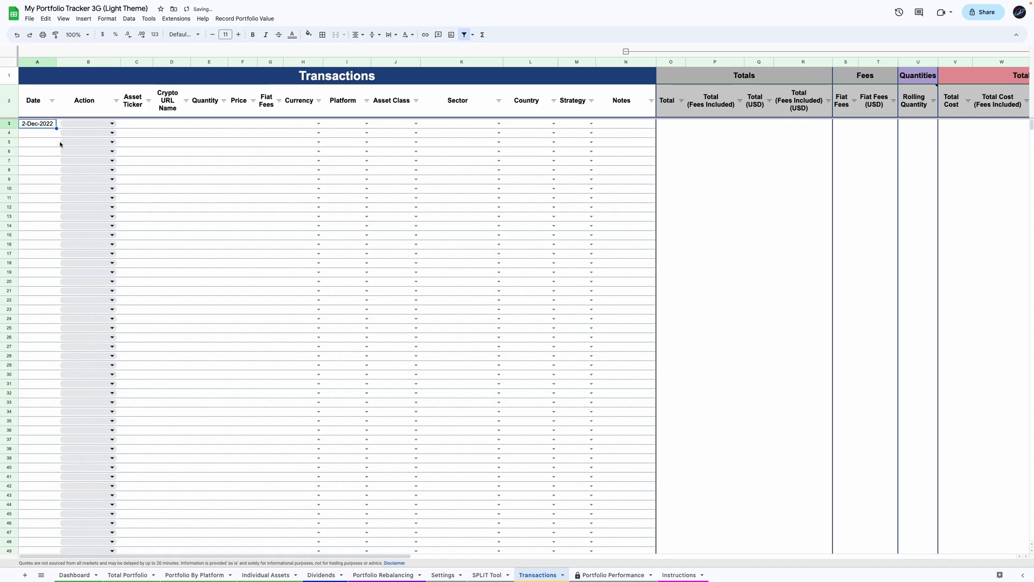
key("ctrl+v")
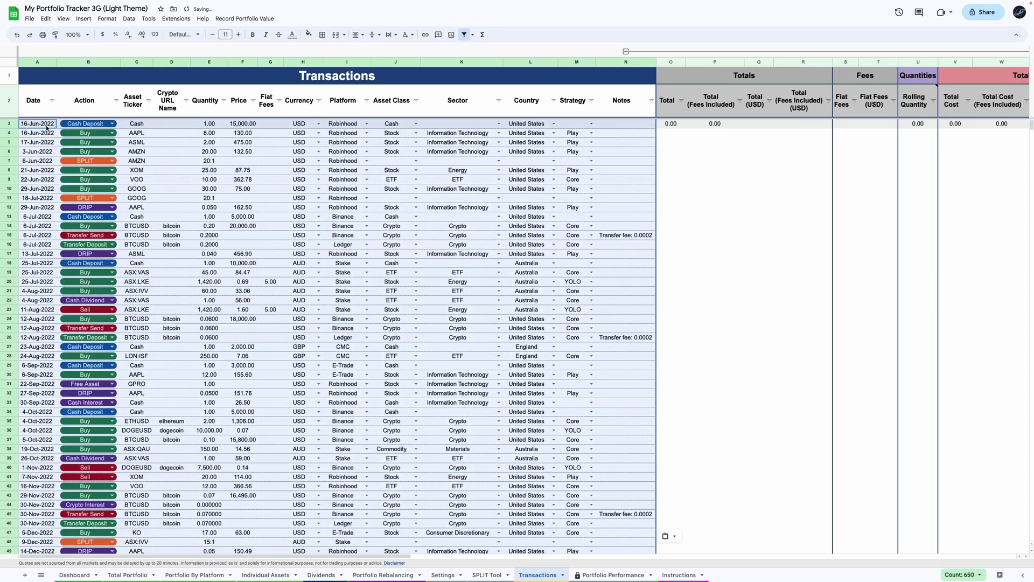
left_click(47, 127)
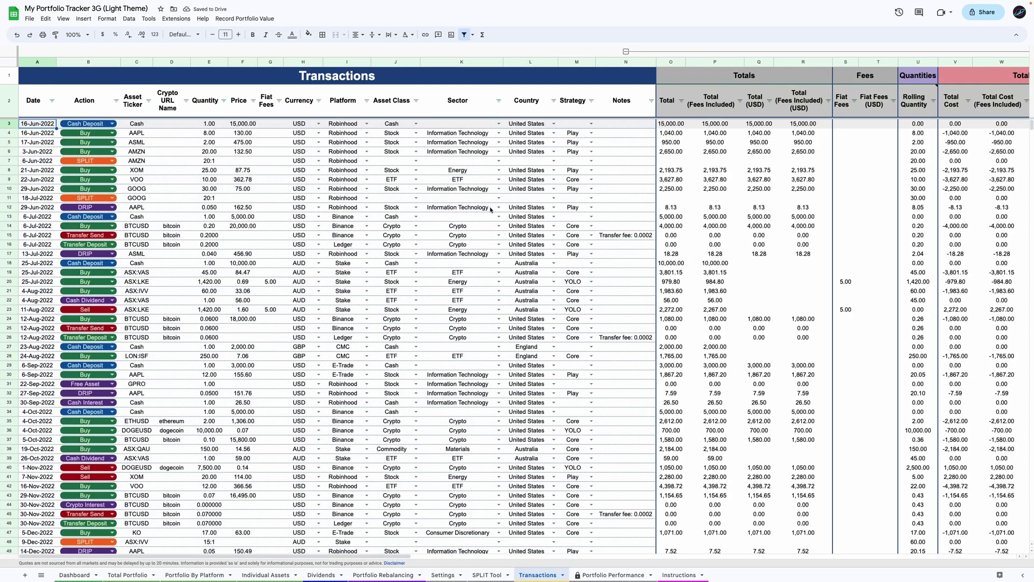
Review the pasted transactions, then select the Dashboard's Historical Portfolio Value chart.
scroll(490, 209, "down", 9)
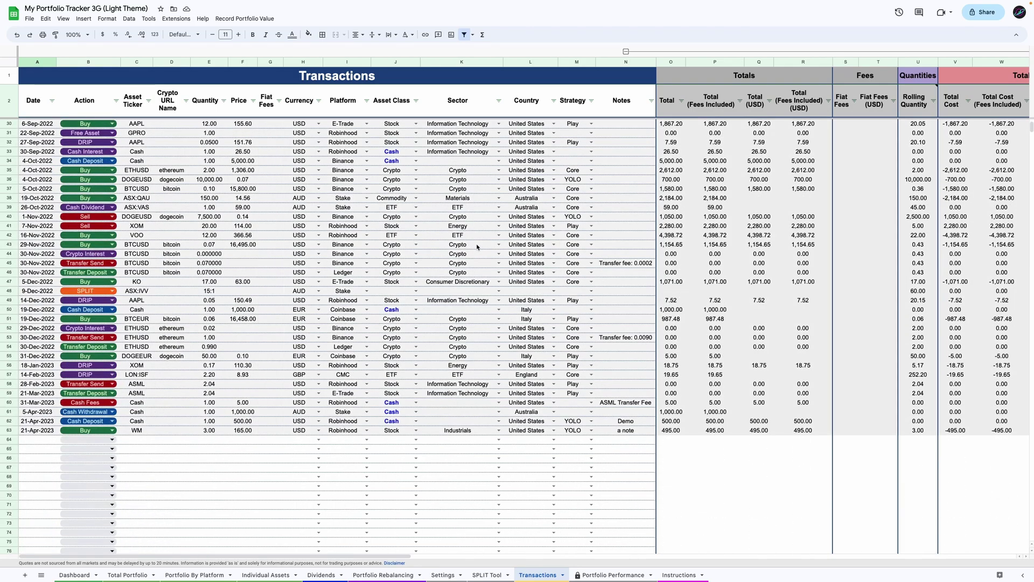
scroll(477, 247, "up", 9)
left_click(75, 574)
left_click(309, 286)
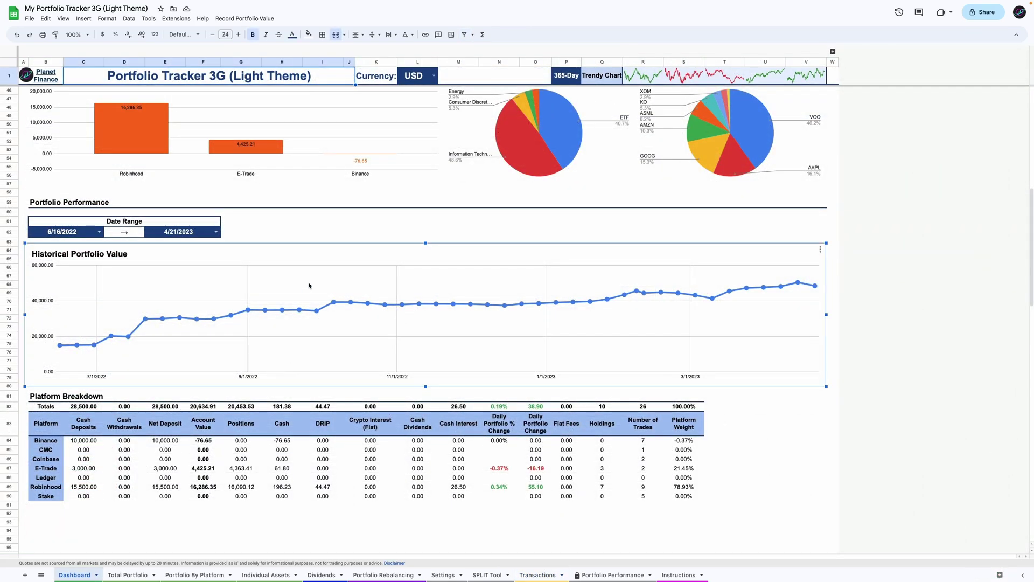
Delete the recorded timestamps and values in A9:B54 on Portfolio Performance, confirming the protection warning.
left_click(604, 575)
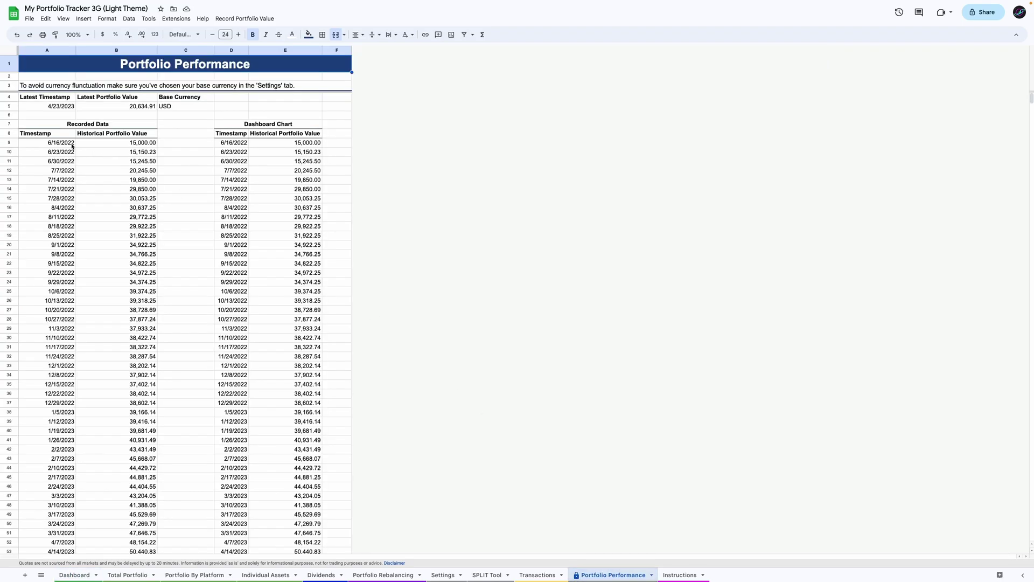
left_click(46, 144)
left_click_drag(47, 146, 143, 481)
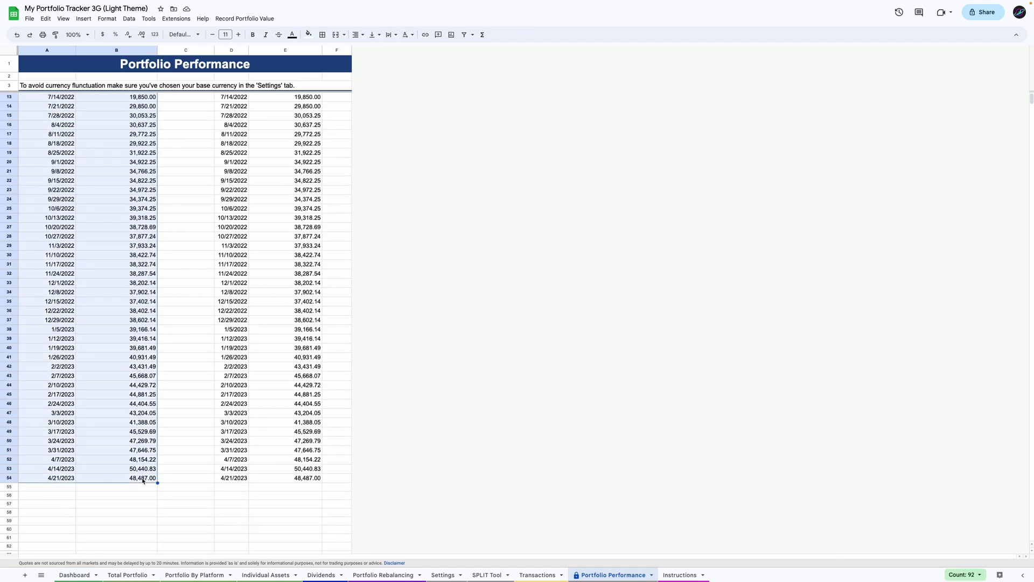
key("Delete")
key("Return")
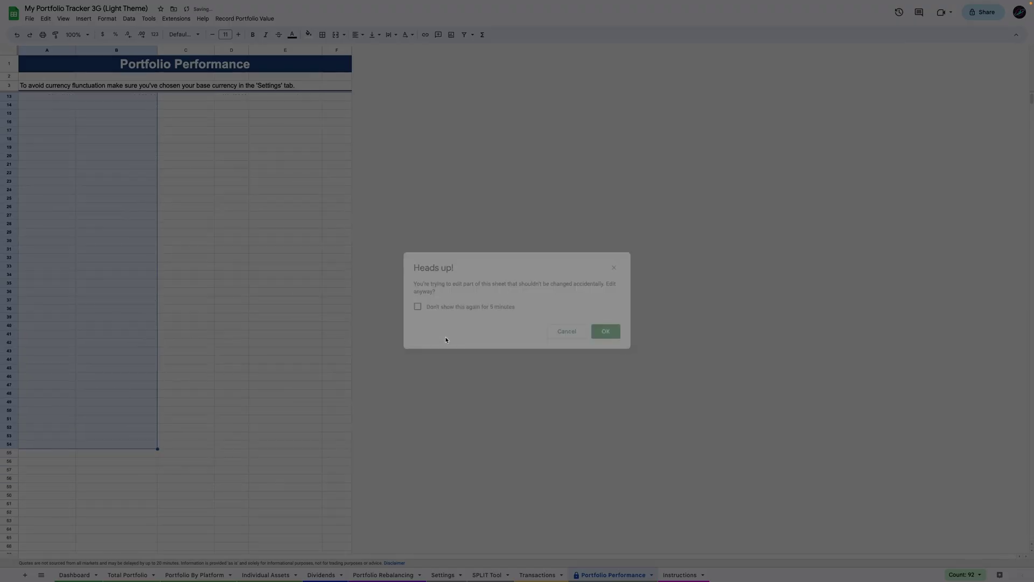
left_click(84, 67)
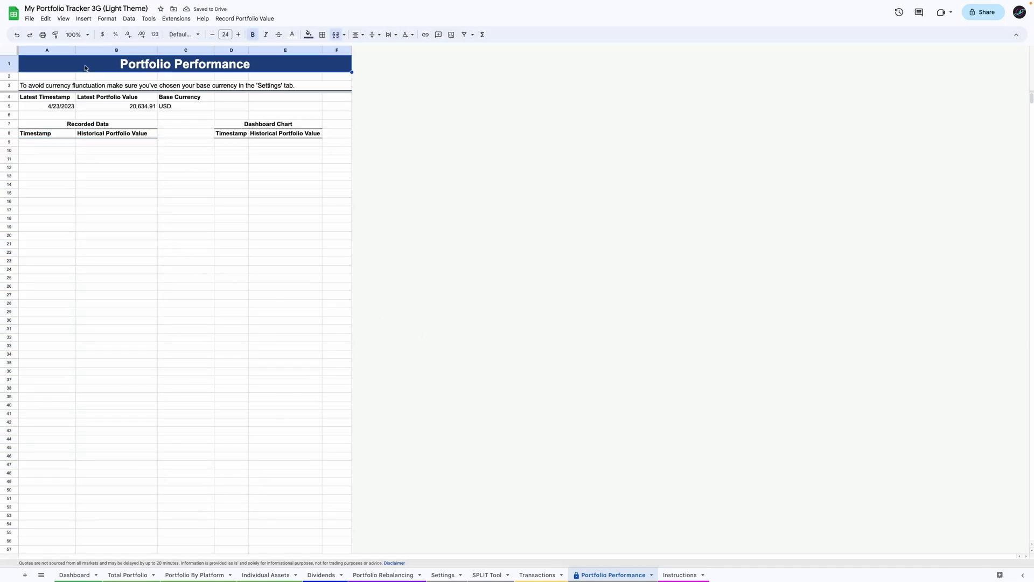
left_click(30, 18)
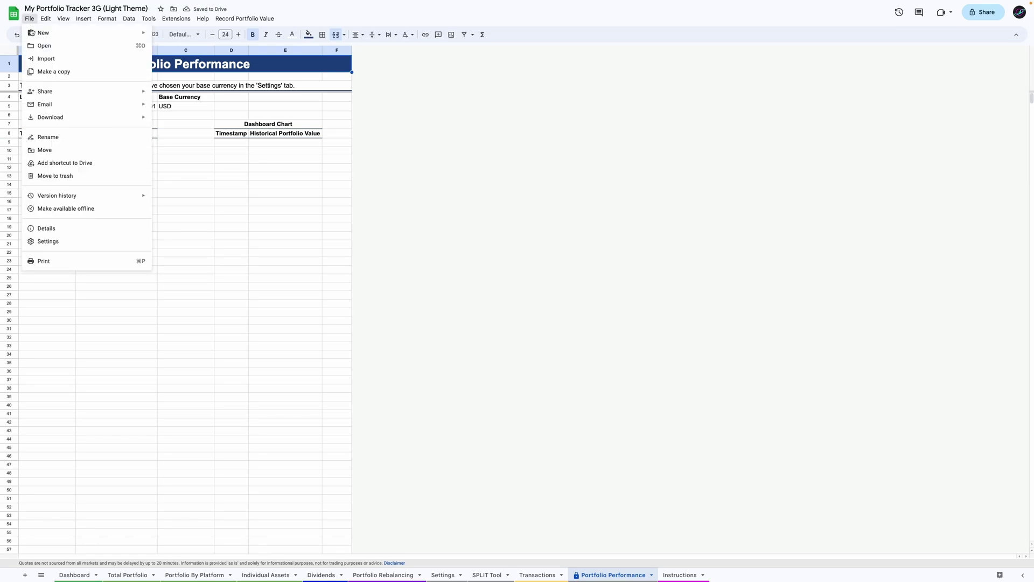
left_click(49, 241)
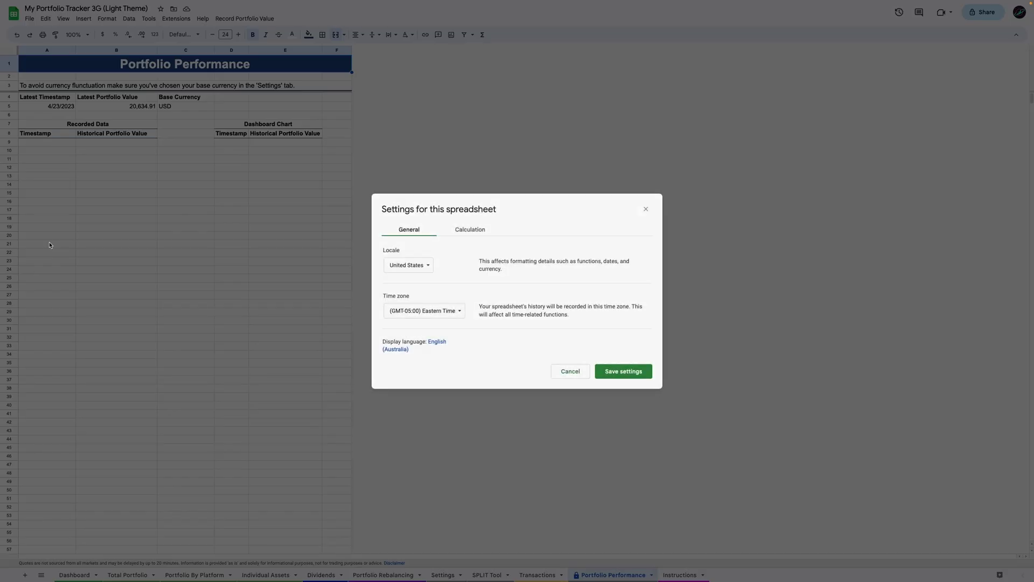
left_click(429, 271)
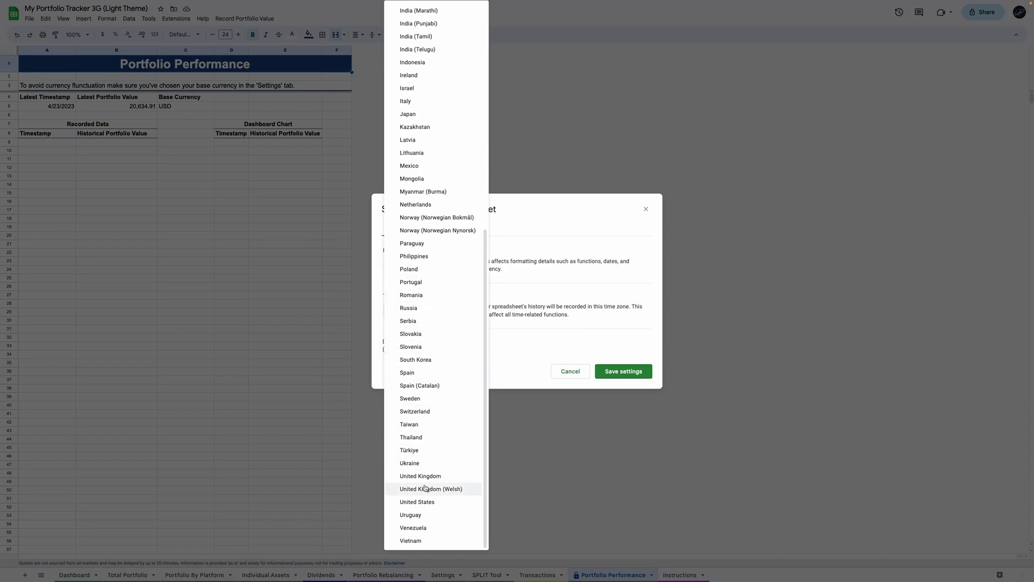
left_click(575, 337)
left_click(606, 371)
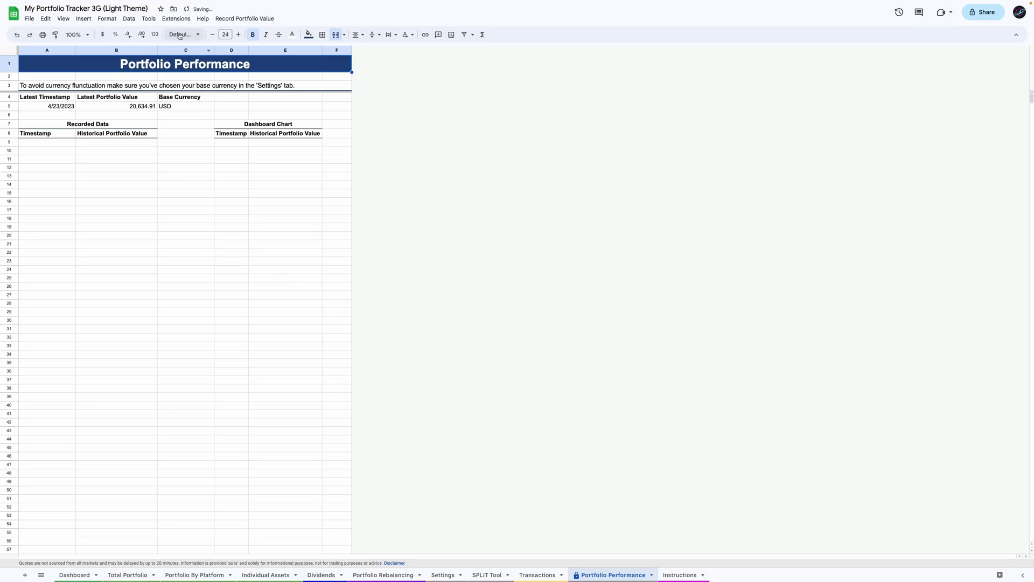
Open the spreadsheet's Apps Script project and start a new trigger from Triggers.
left_click(171, 22)
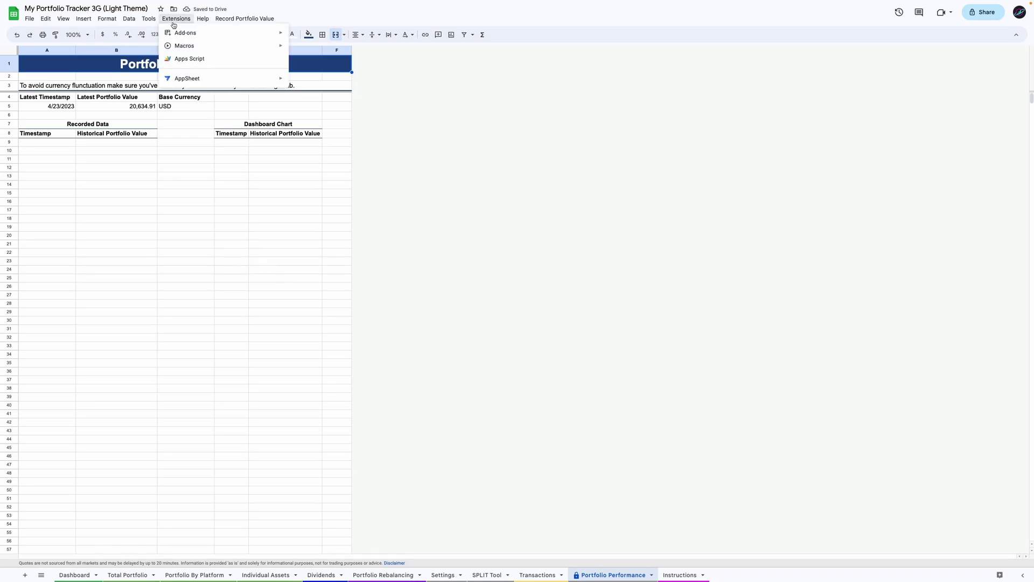
left_click(220, 61)
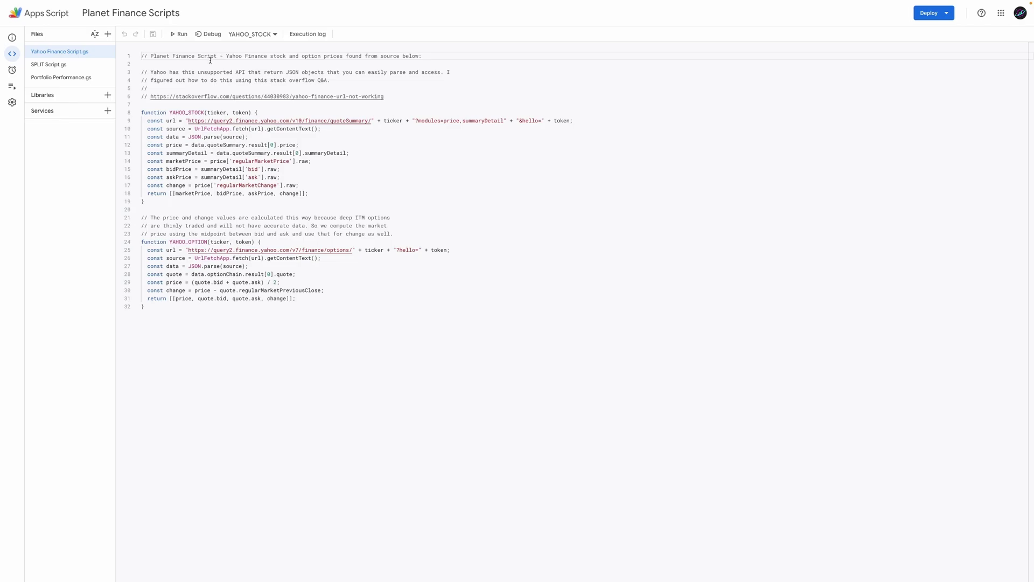
left_click(22, 72)
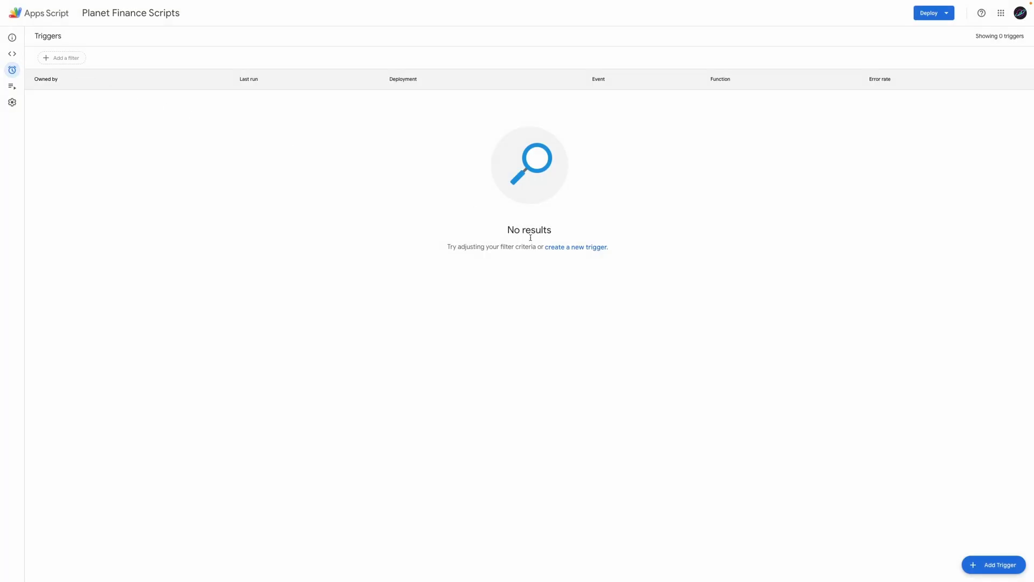
left_click(994, 565)
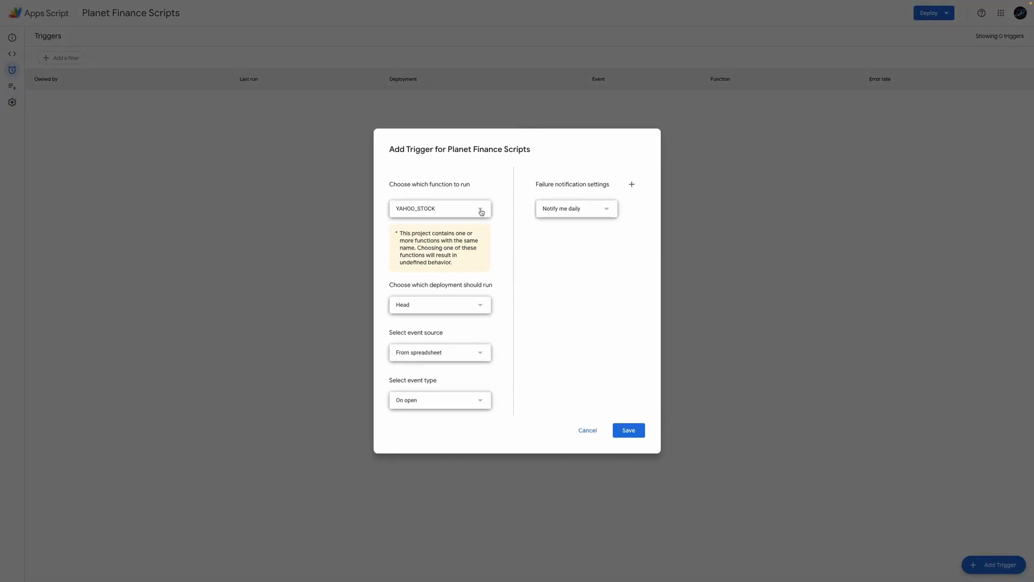
Set recordPortfolioValue to run time-driven on a week timer, every Friday 4pm–5pm, and save.
left_click(480, 210)
left_click(462, 290)
left_click(480, 356)
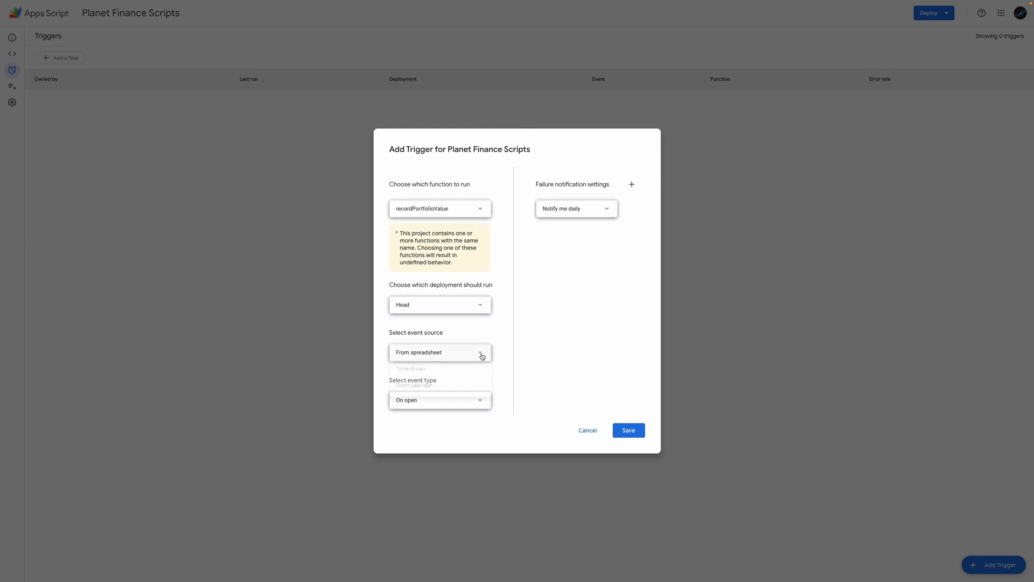
left_click(474, 369)
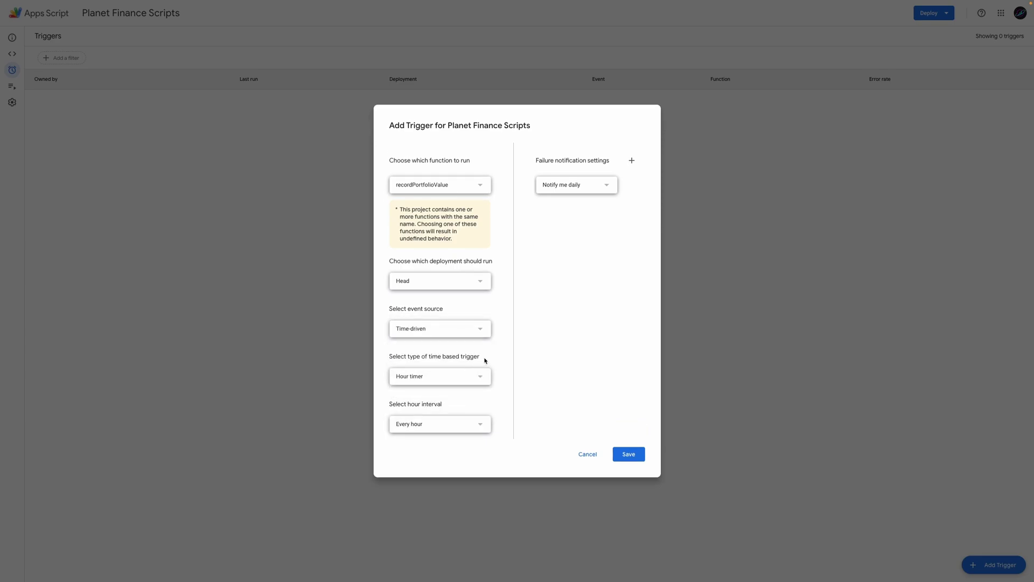
left_click(486, 381)
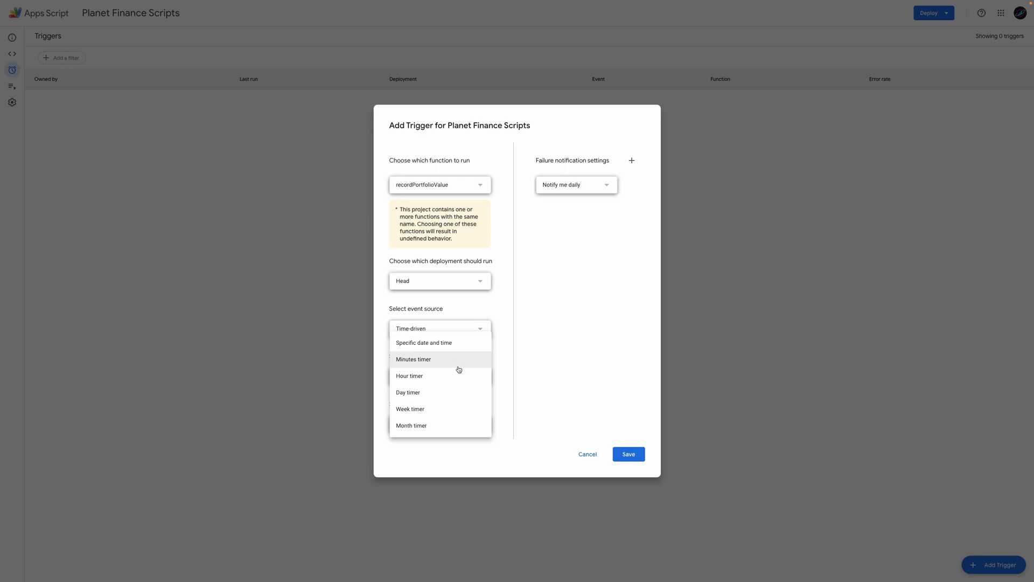
left_click(468, 408)
left_click(482, 399)
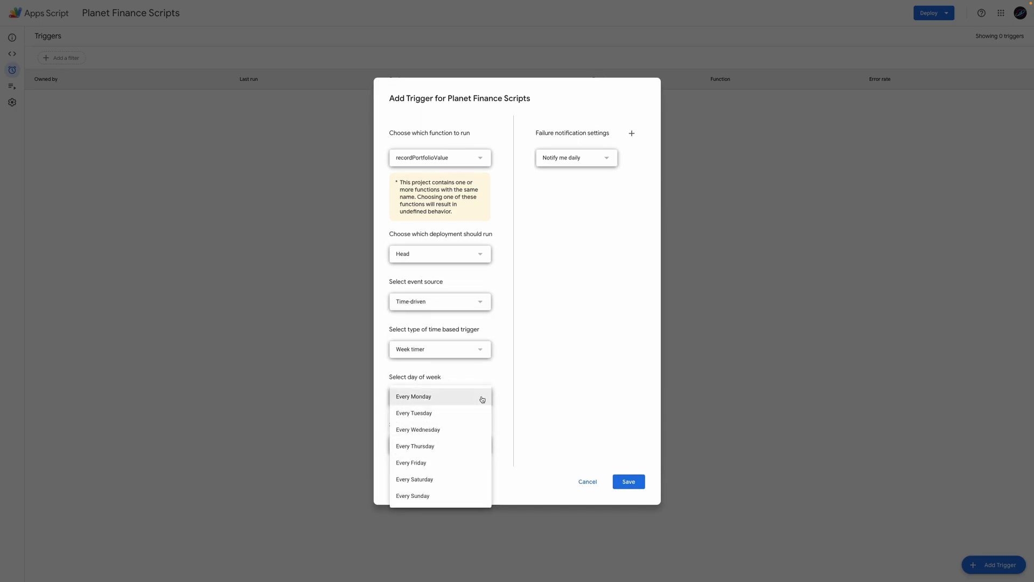
left_click(464, 463)
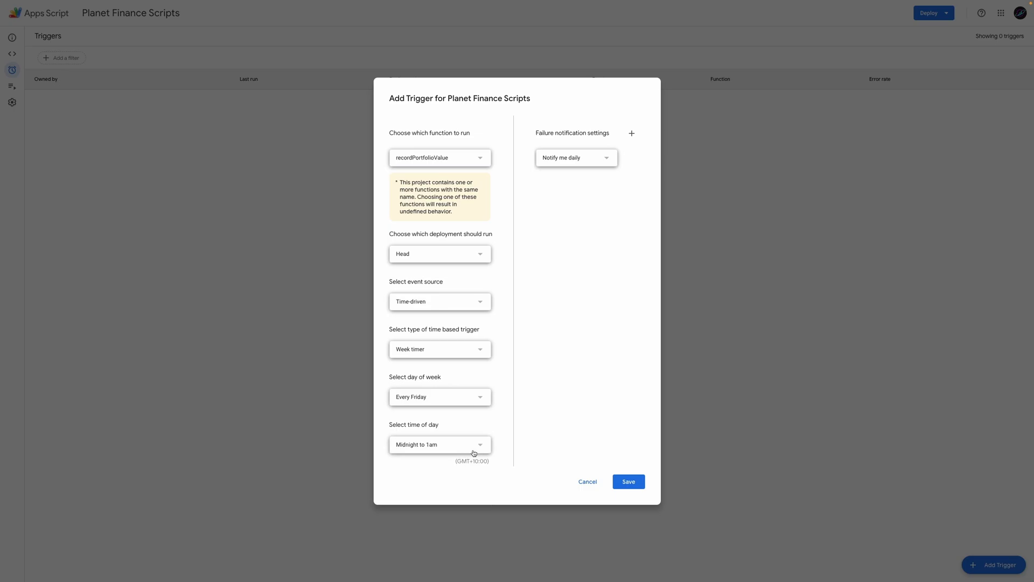
left_click(473, 453)
left_click(439, 434)
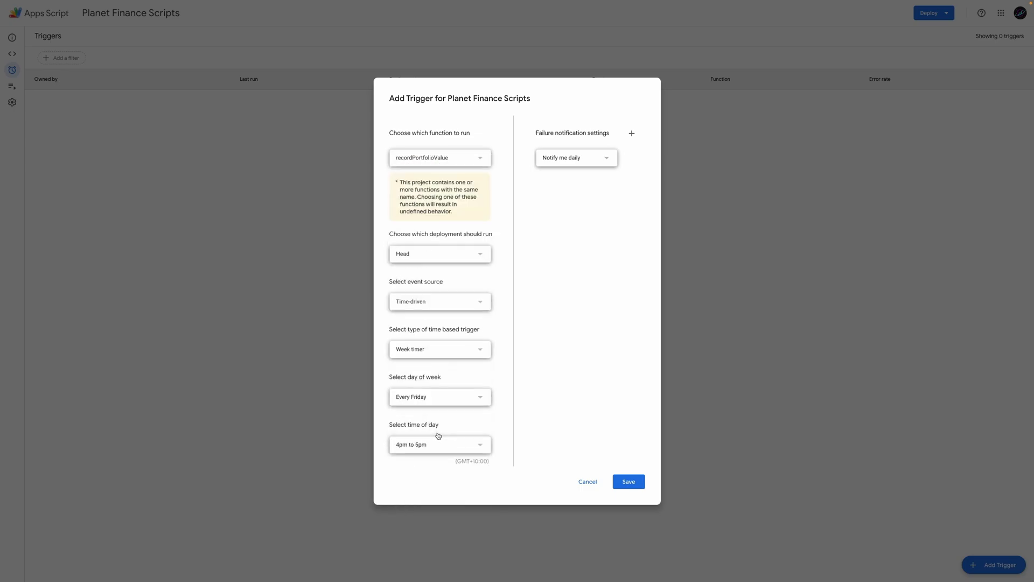
left_click(632, 482)
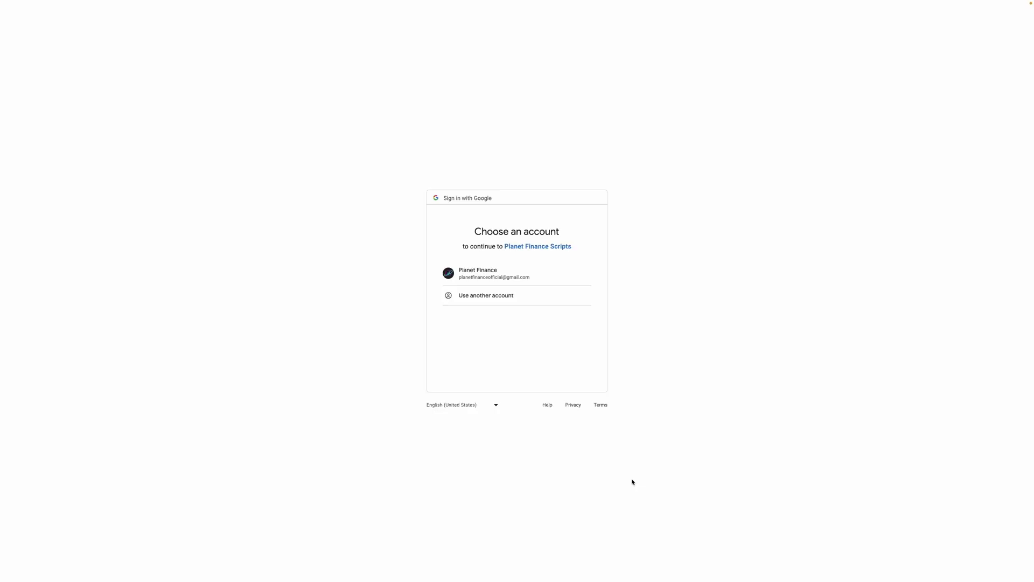
Pick the account, bypass the unverified-app warning, and allow Planet Finance Scripts access.
left_click(531, 274)
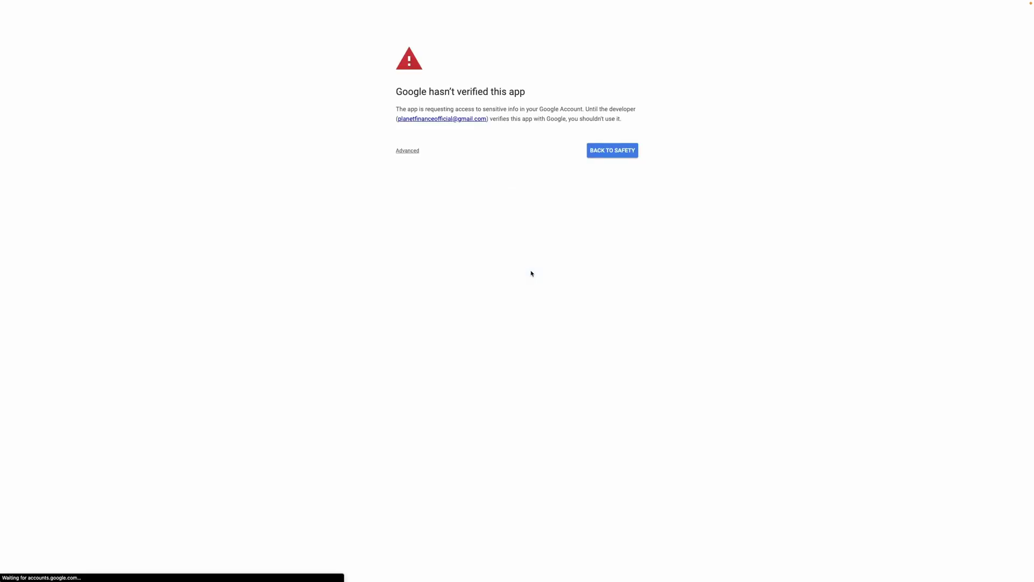
left_click(417, 154)
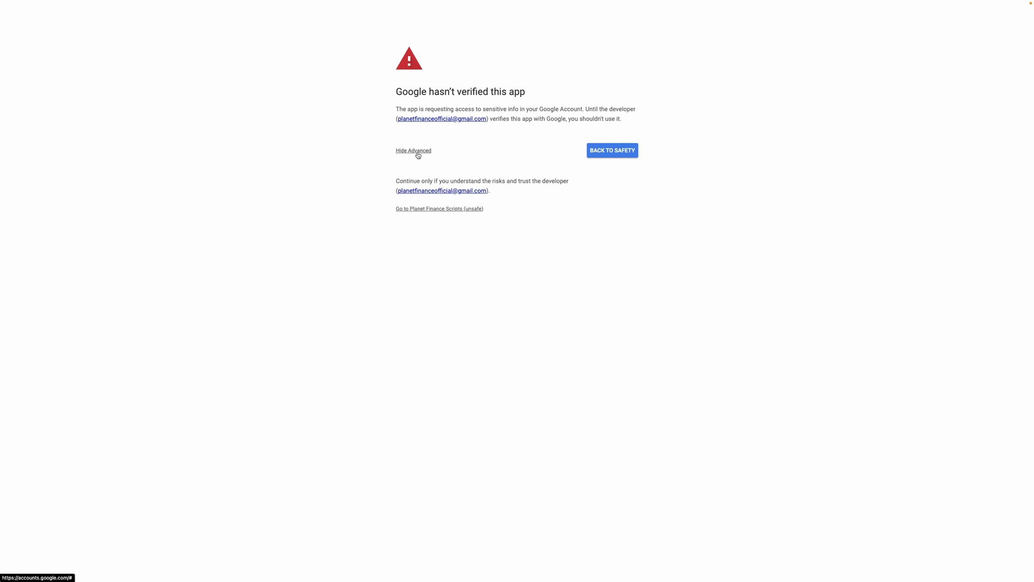
left_click(441, 209)
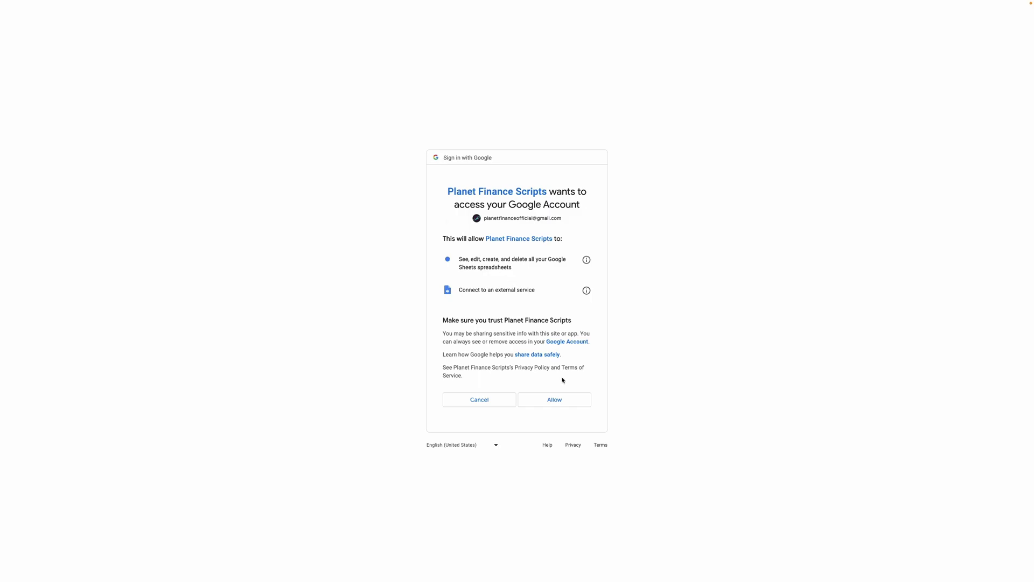
left_click(560, 399)
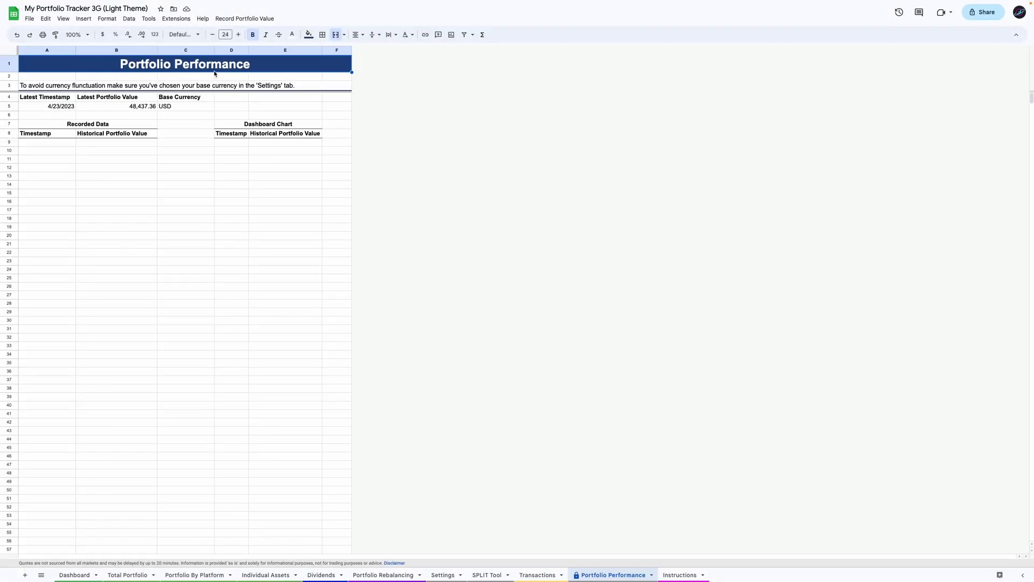
Record the current portfolio value of 48,437.36 using the Record Portfolio Value menu command.
left_click(132, 105)
left_click(251, 21)
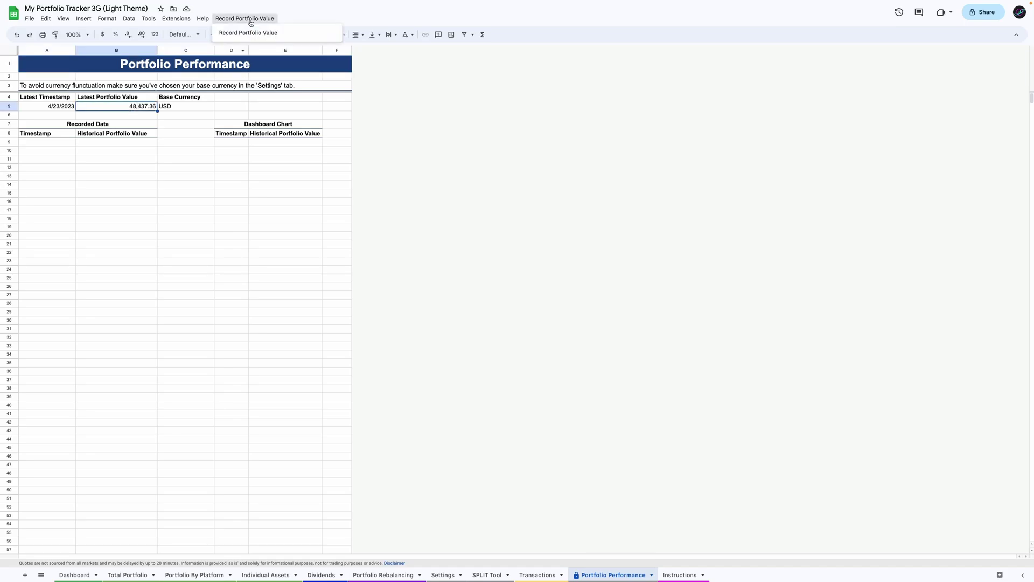
left_click(248, 32)
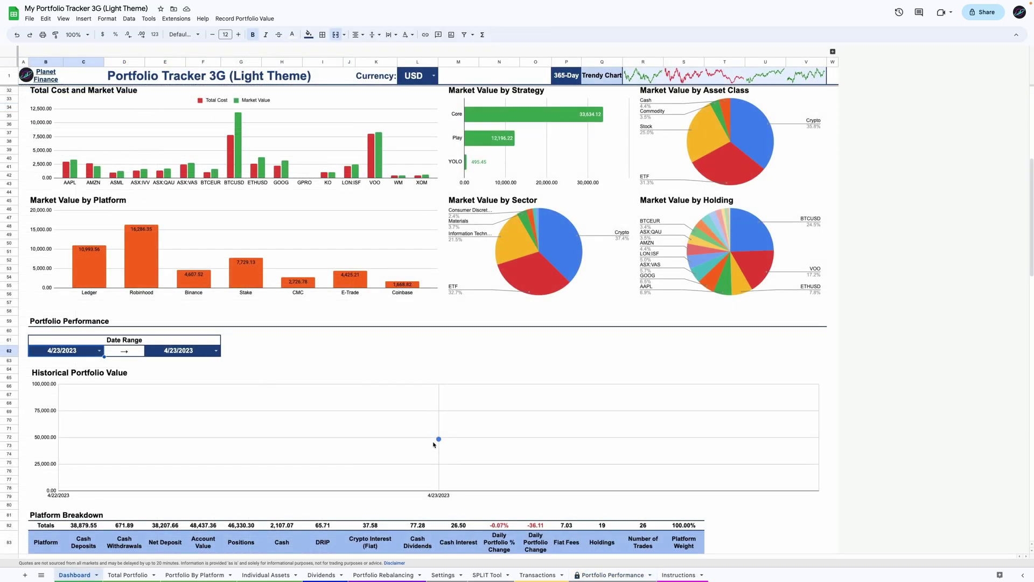
Inspect the Dashboard's Historical Portfolio Value chart for the new 4/23/2023 point.
left_click(435, 443)
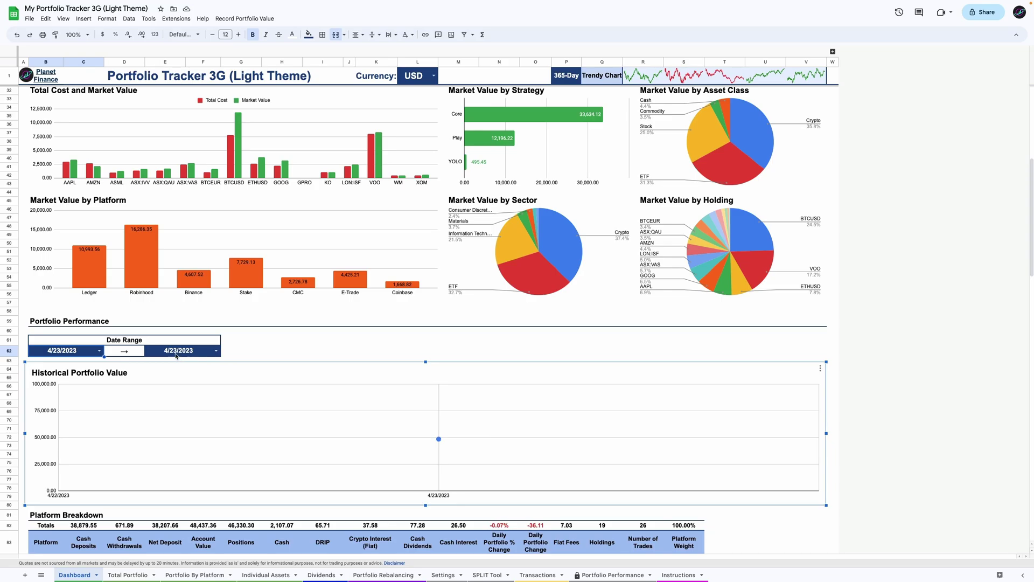
scroll(261, 259, "up", 6)
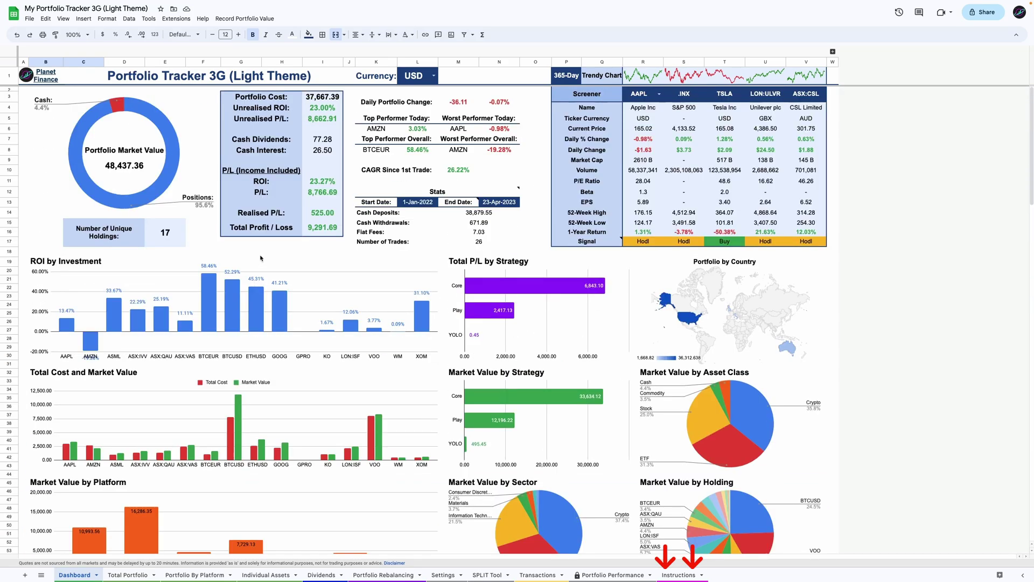
left_click(232, 78)
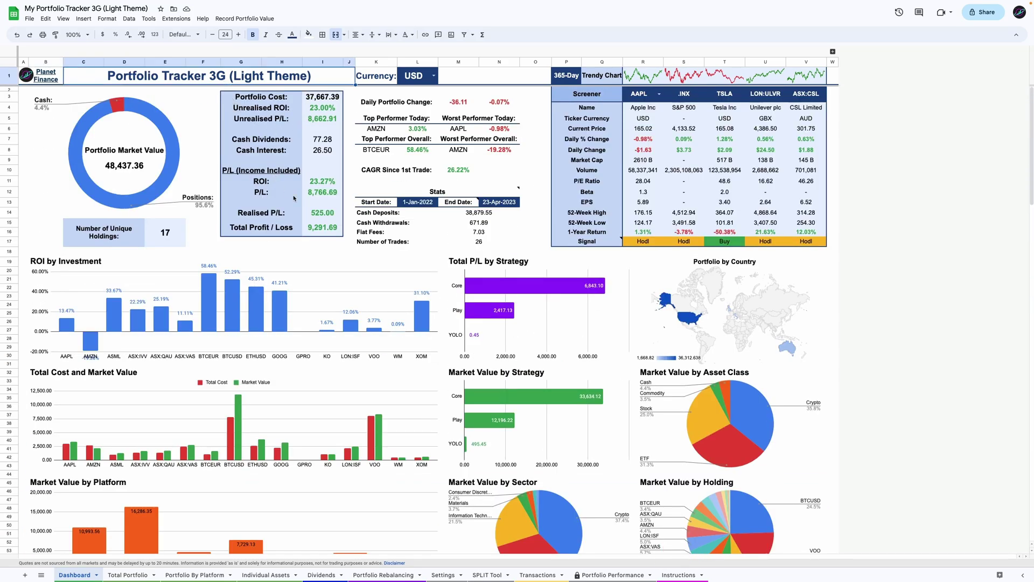